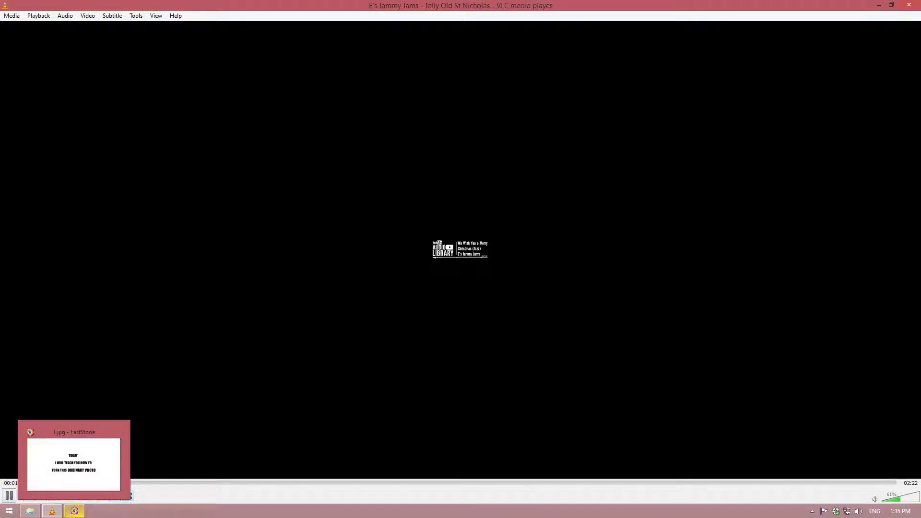
In FastStone, scroll past intro slides 1.jpg–5.jpg to the raw garden portrait 6.CR2
left_click(74, 511)
scroll(818, 437, "down", 1)
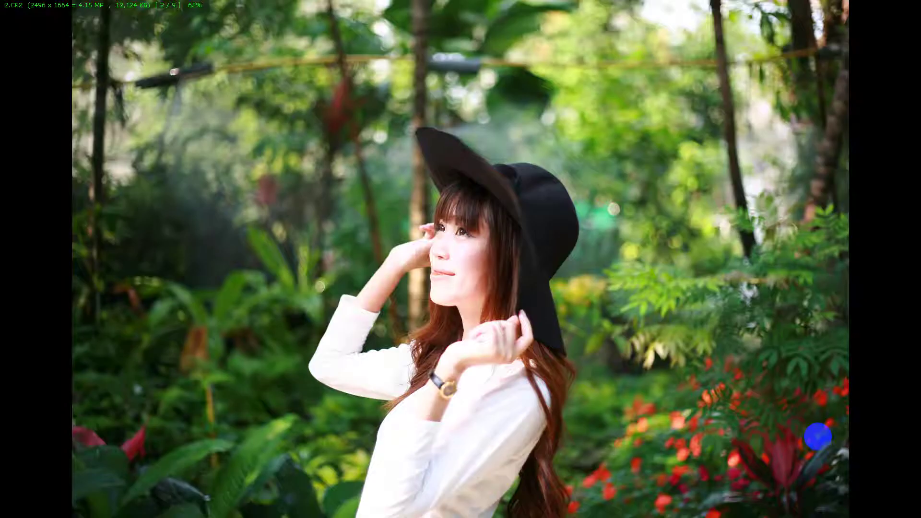
scroll(818, 436, "down", 1)
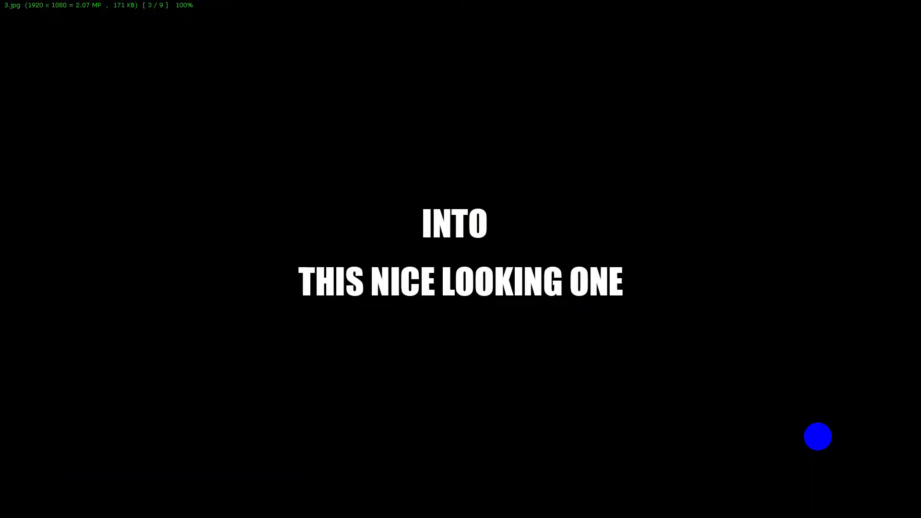
scroll(817, 439, "down", 1)
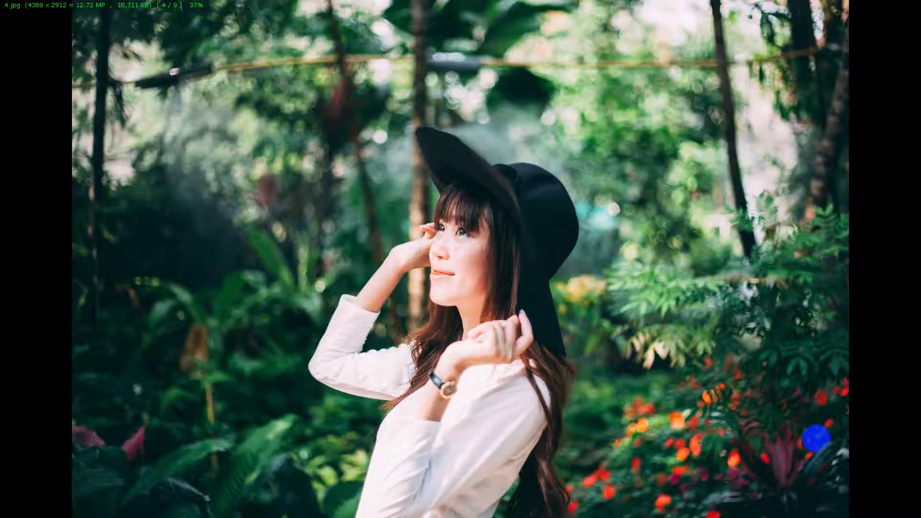
scroll(817, 438, "down", 1)
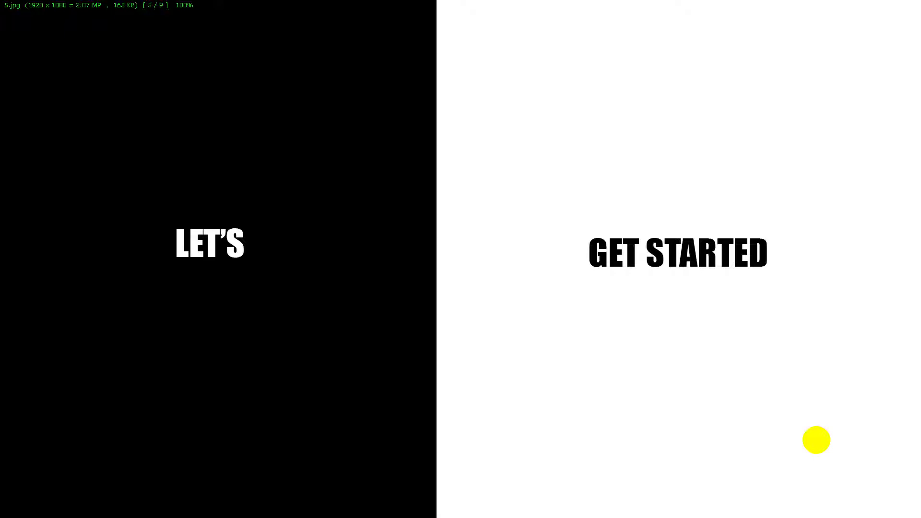
scroll(816, 440, "down", 1)
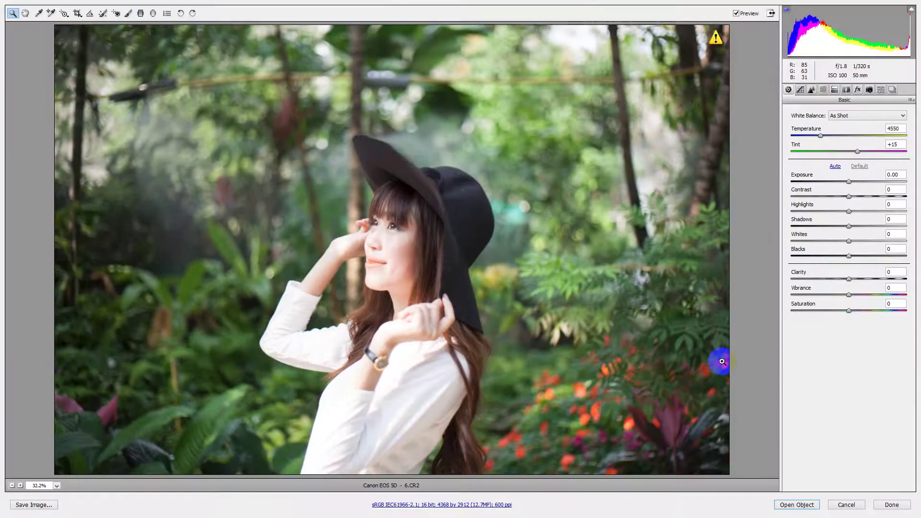
In Camera Calibration, set Shadows Tint -5 and Red primary hue +24, saturation +44
left_click(869, 90)
left_click(896, 177)
type("-5")
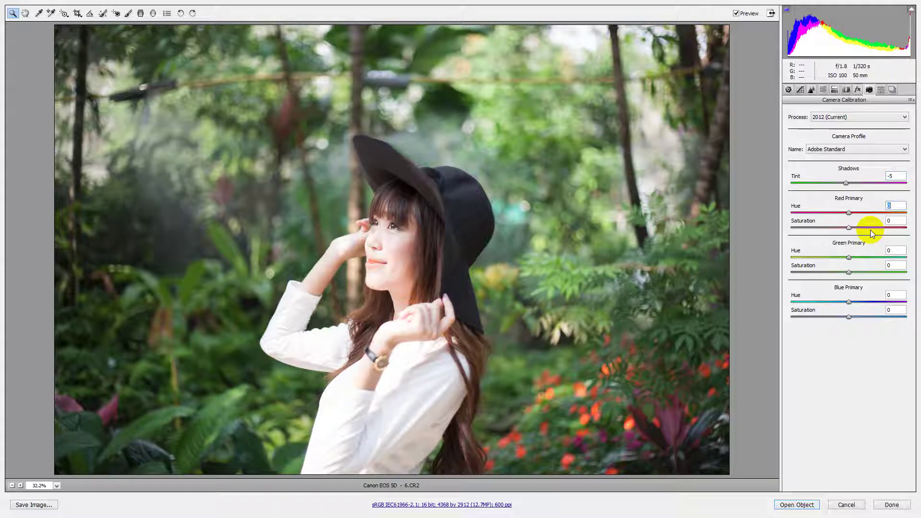
type("24")
key("Tab")
type("44")
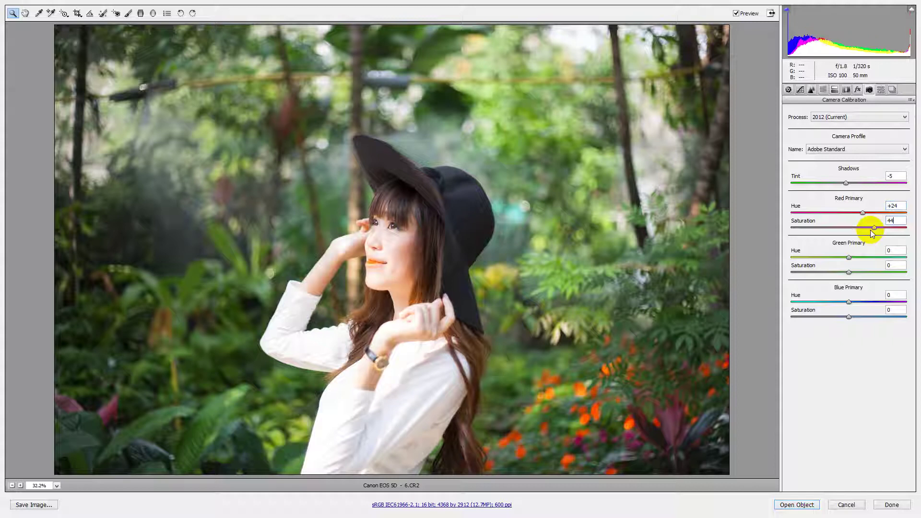
type("42")
Set the Green primary to +42/+6 and the Blue primary to -23/-7
key("Tab")
type("6")
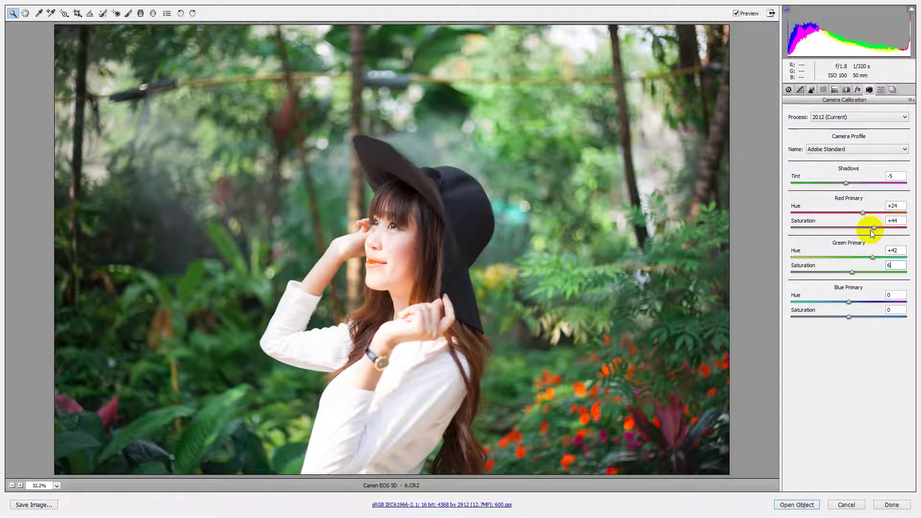
key("Tab")
type("-23")
key("Tab")
type("-7")
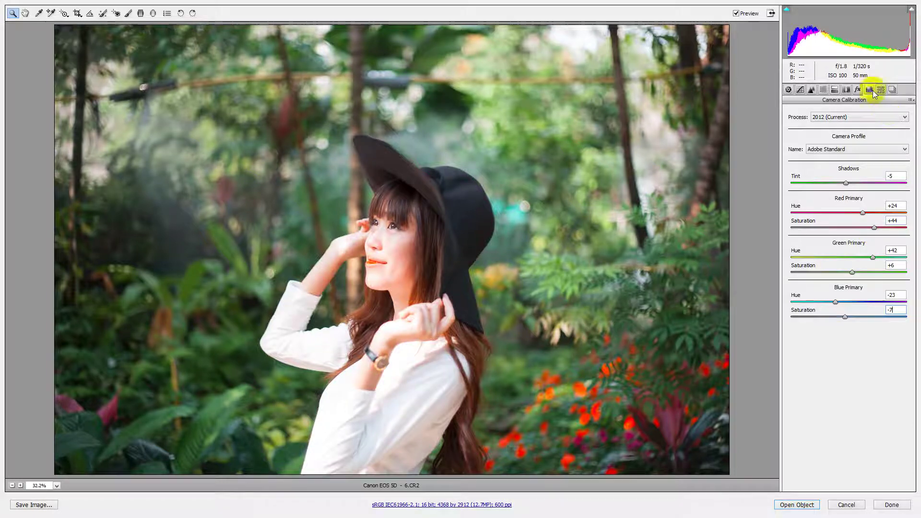
In the Basic panel, set Exposure +0.15, Contrast -38 and Highlights -69
left_click(787, 95)
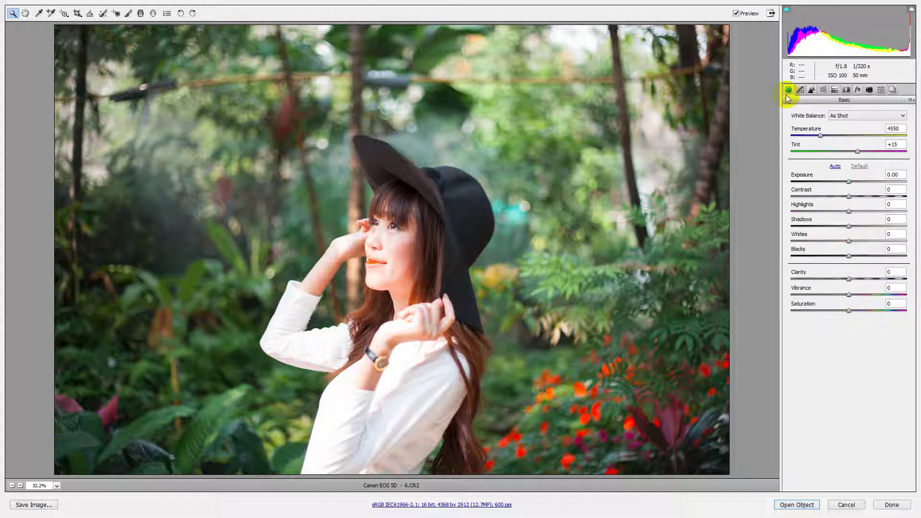
left_click(896, 128)
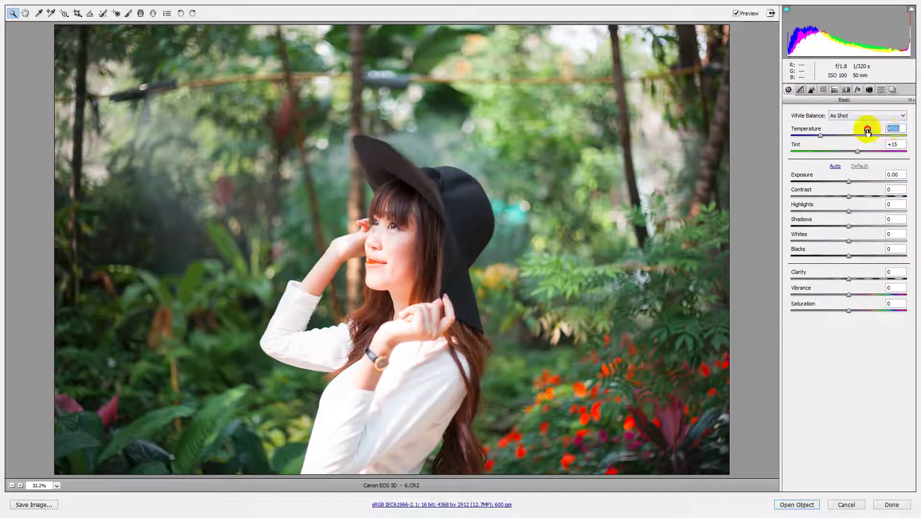
key("Tab")
key("Tab")
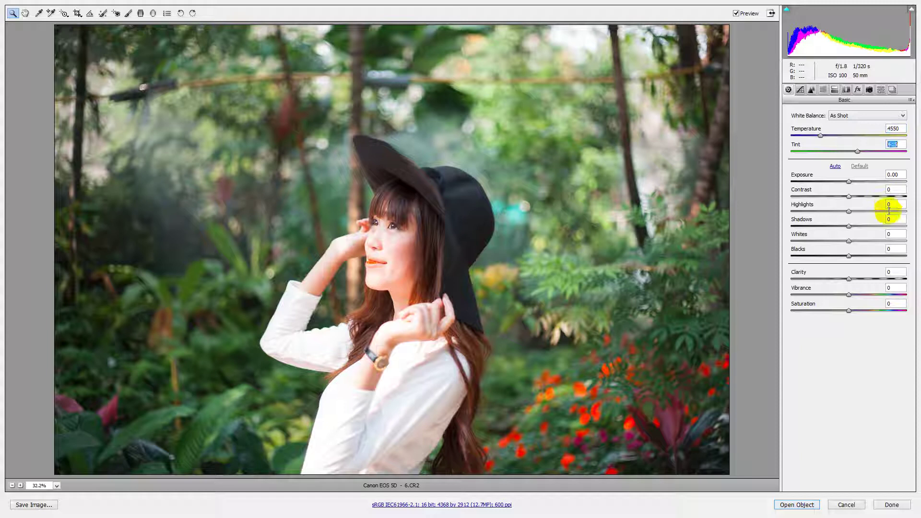
type("15")
key("Tab")
type("8")
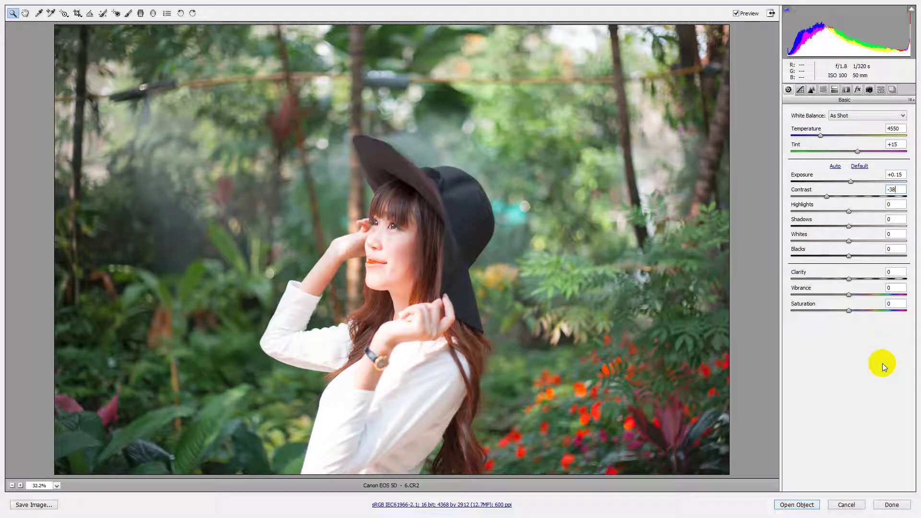
type("69")
Set Shadows +35, Whites -30, Blacks +25, Clarity -10 and Saturation -10
key("Tab")
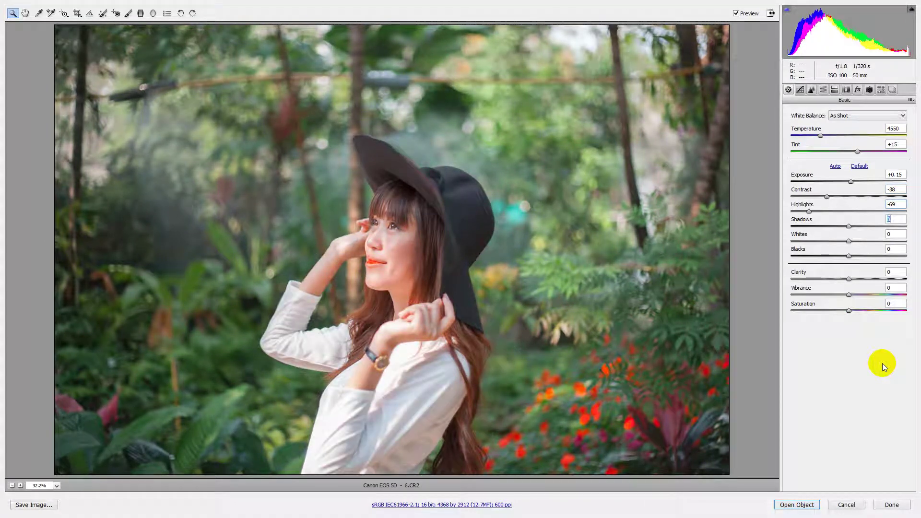
type("35")
key("Tab")
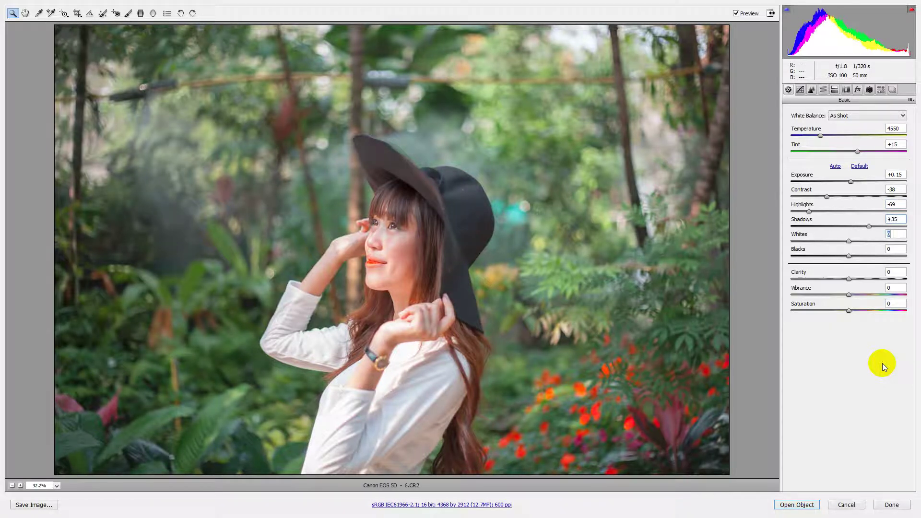
type("-30")
key("Tab")
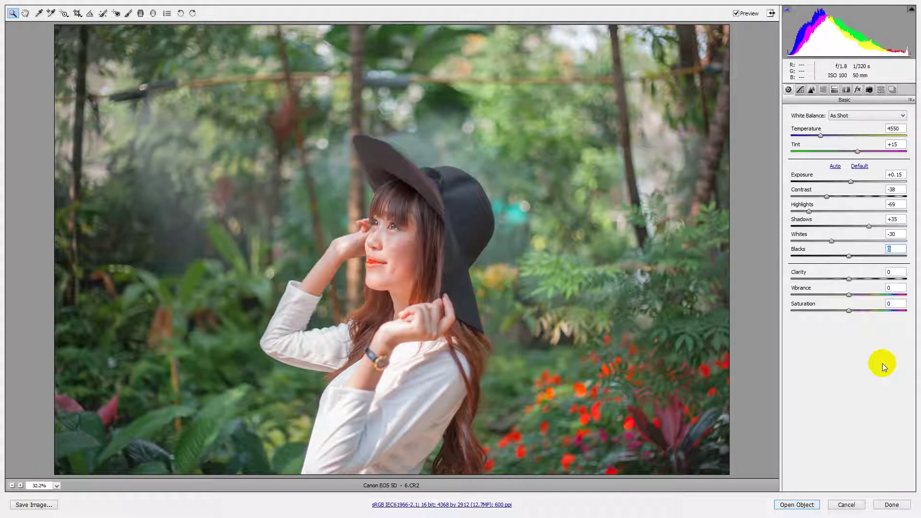
type("25")
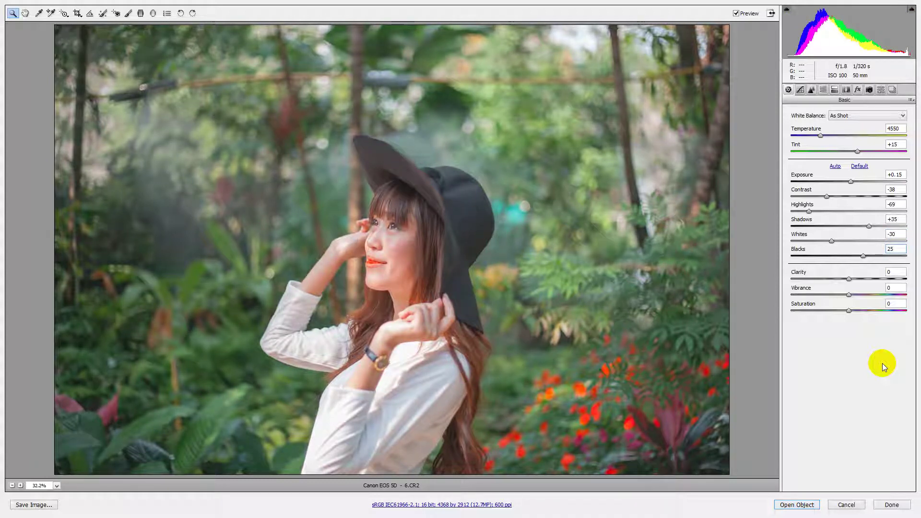
key("Tab")
type("-10")
key("Tab")
key("Tab")
type("-10")
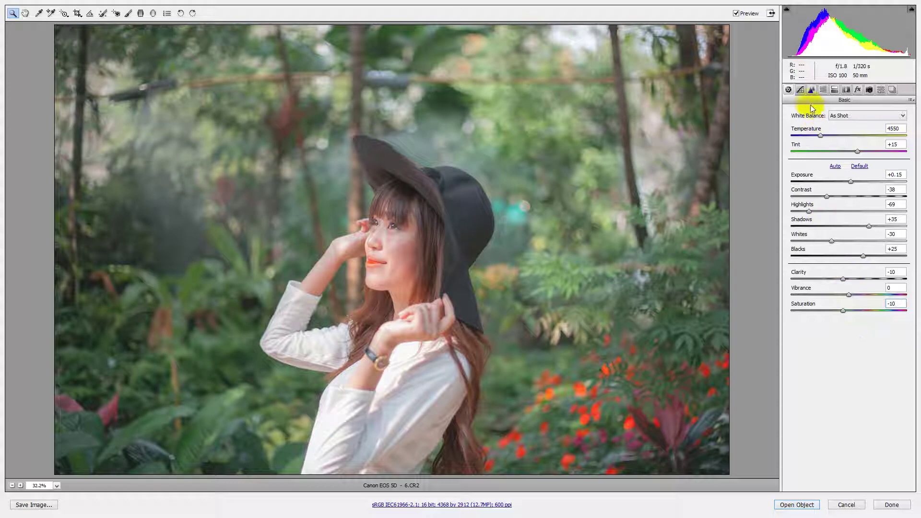
On the RGB point curve, lift the black point to output 43 and add a 50→54 point
left_click(804, 91)
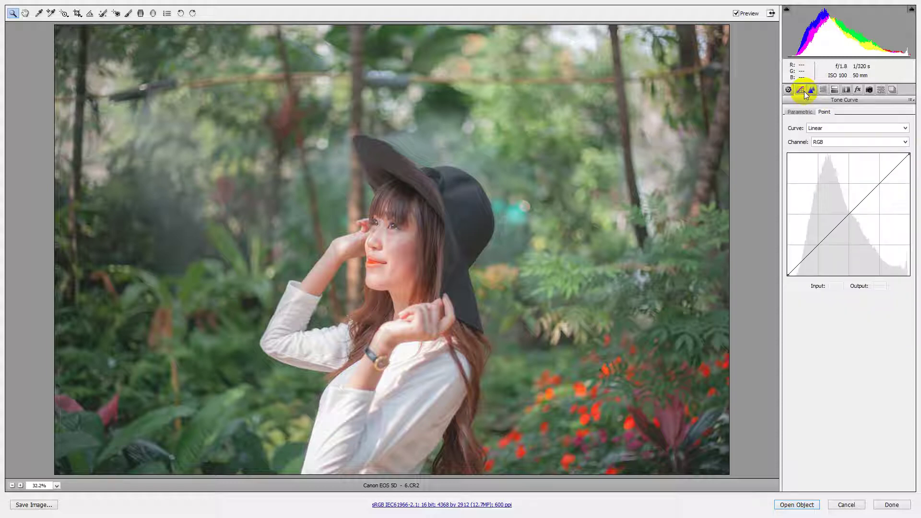
left_click(787, 275)
left_click(833, 287)
left_click(880, 286)
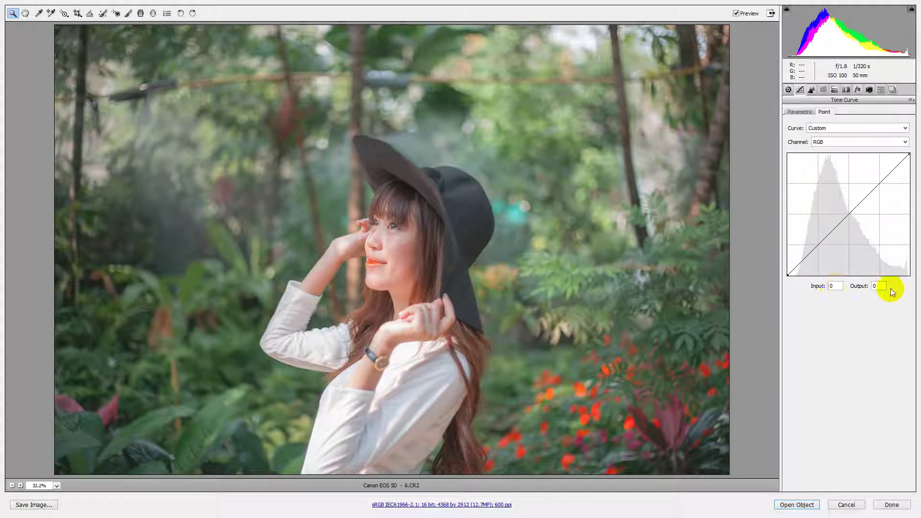
type("43")
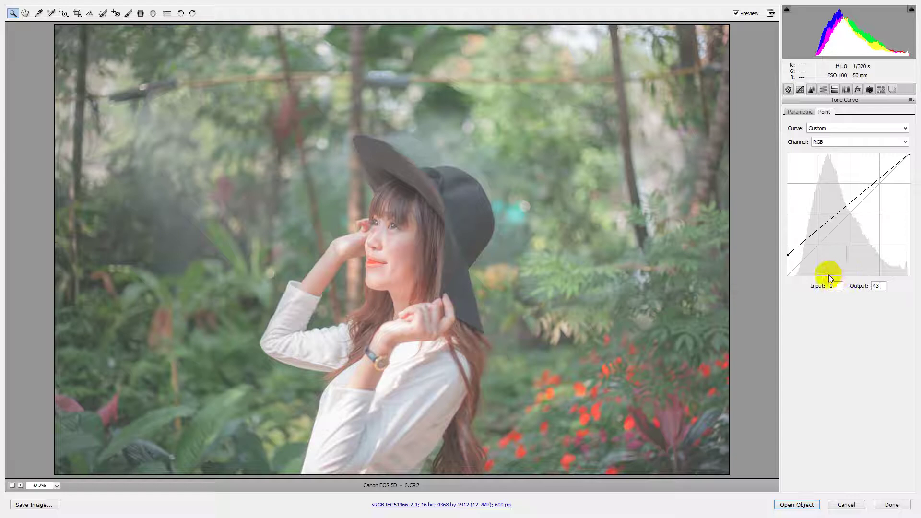
left_click_drag(821, 238, 816, 245)
left_click(834, 286)
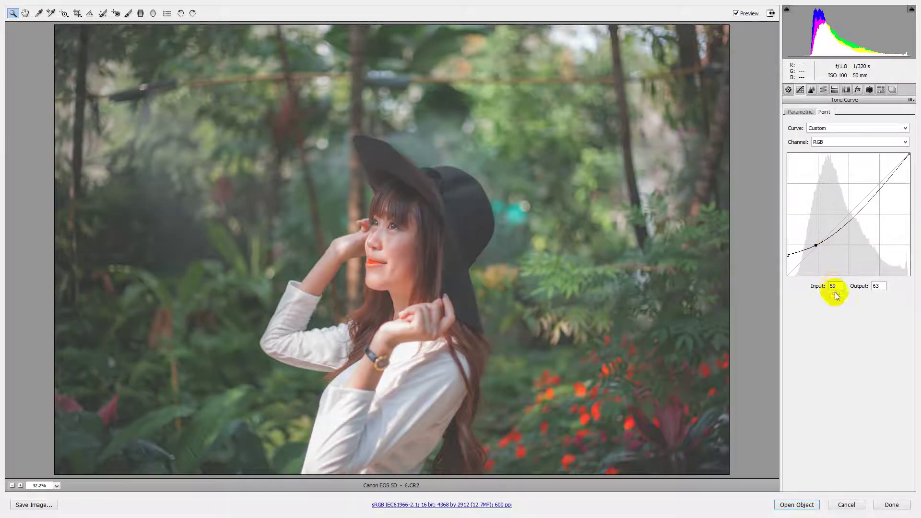
type("50")
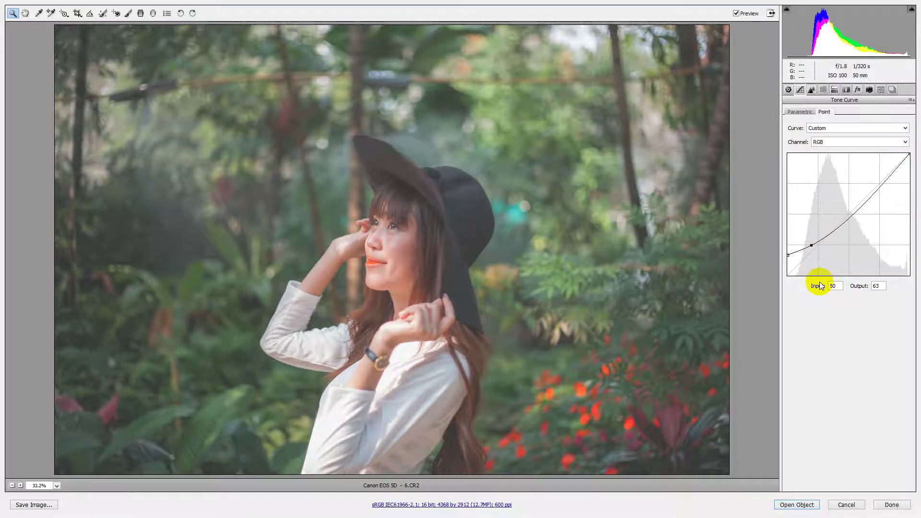
key("Tab")
type("54")
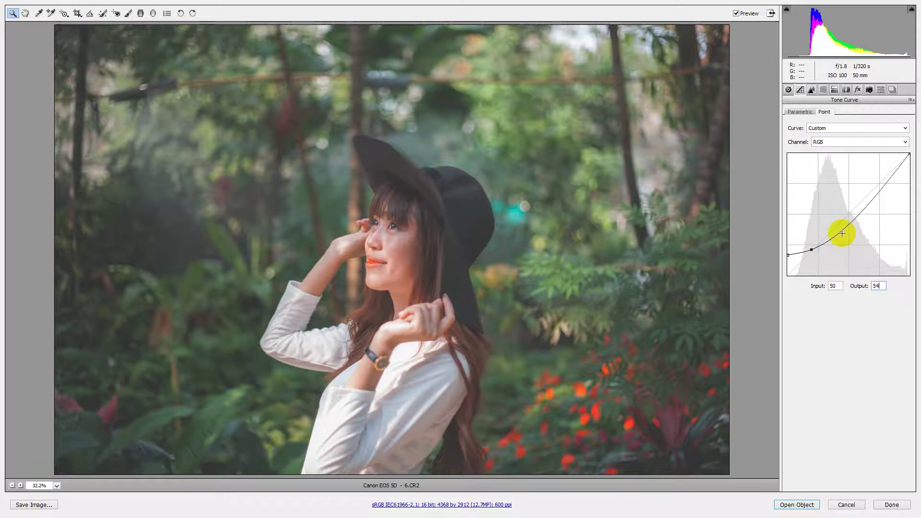
Add a midtone RGB curve point at input 98, output 92
left_click(839, 230)
double_click(836, 286)
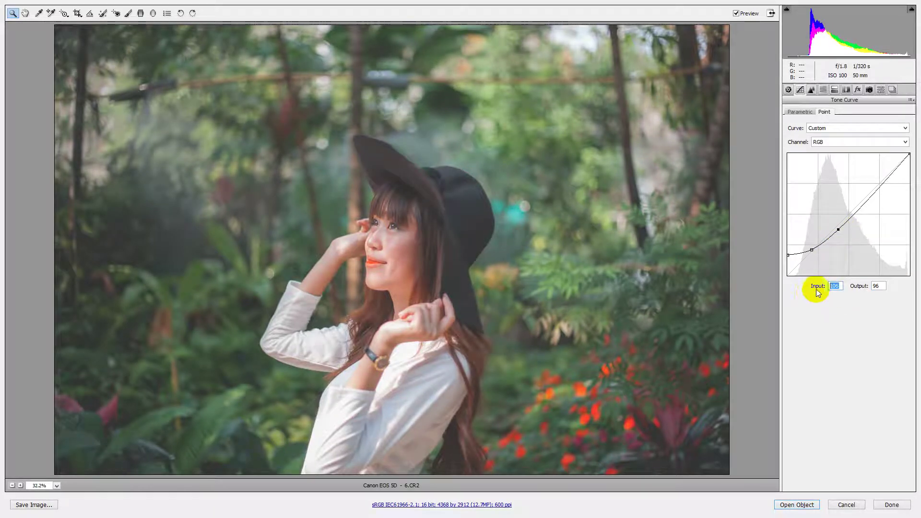
type("98")
key("Tab")
type("92")
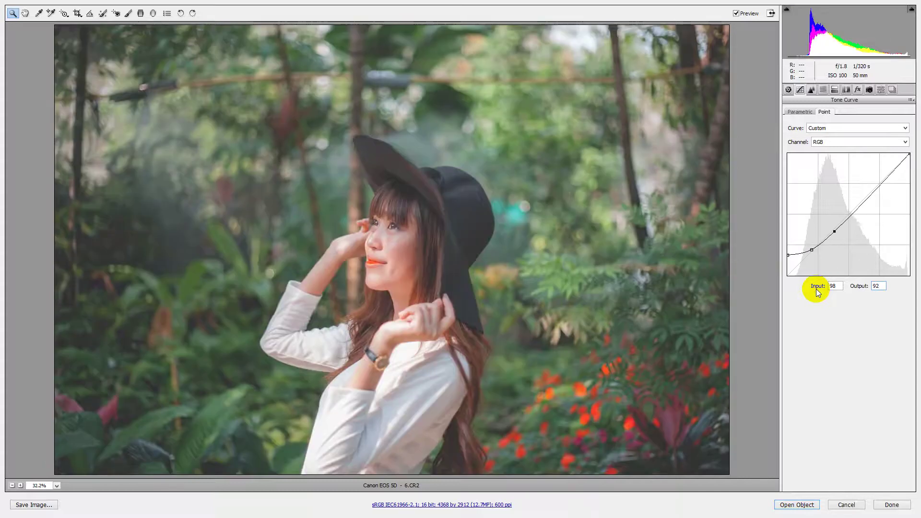
Add an upper point at 189→189 and pull the white point's output down to 244
left_click_drag(851, 215, 851, 207)
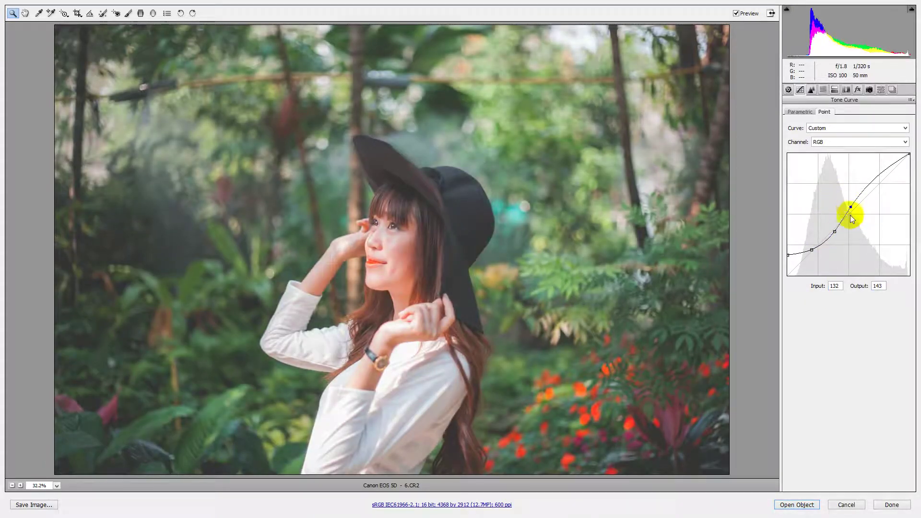
double_click(834, 286)
type("1")
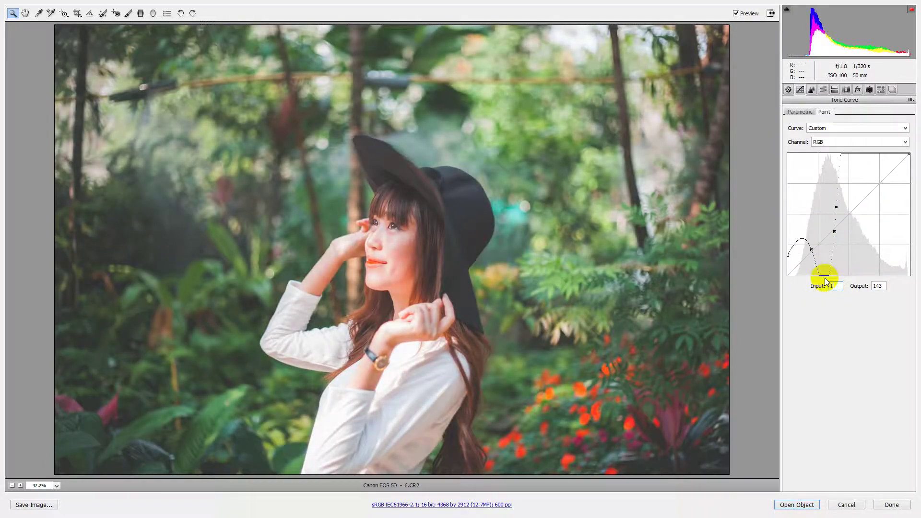
type("89")
key("Tab")
type("18")
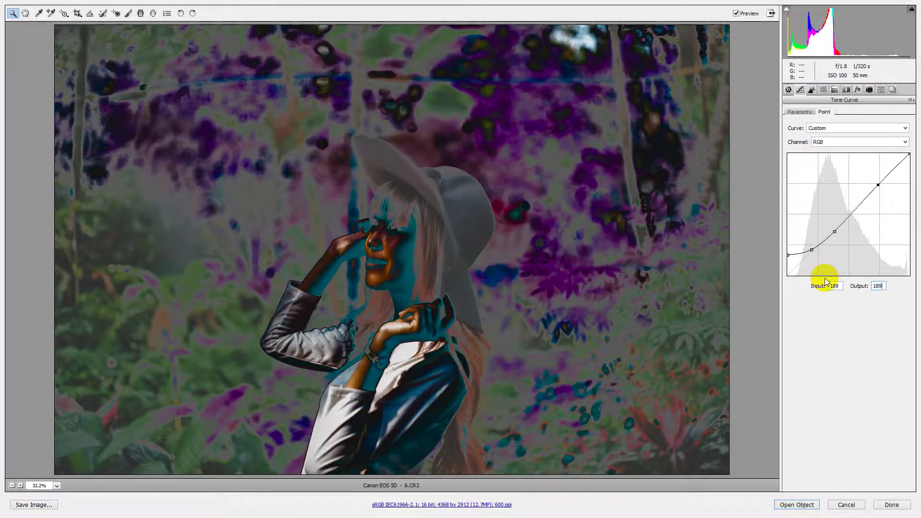
type("9")
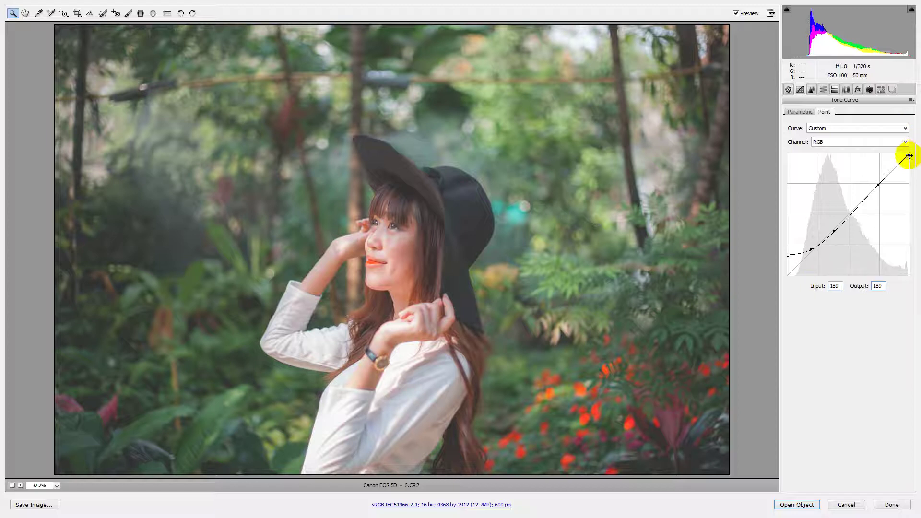
left_click(909, 154)
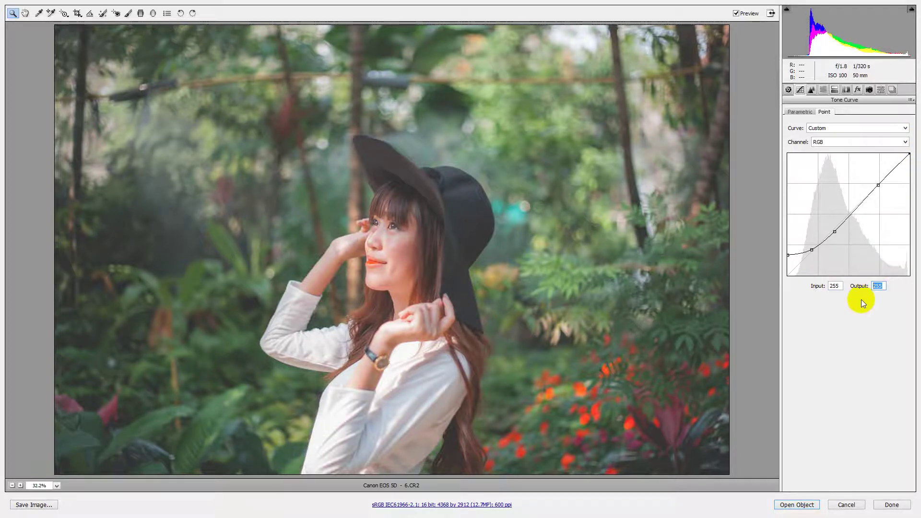
type("244")
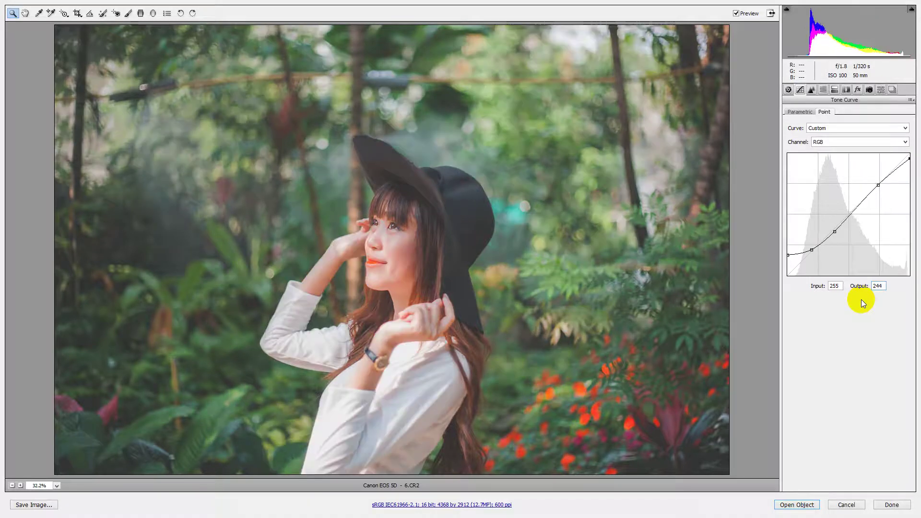
left_click(843, 140)
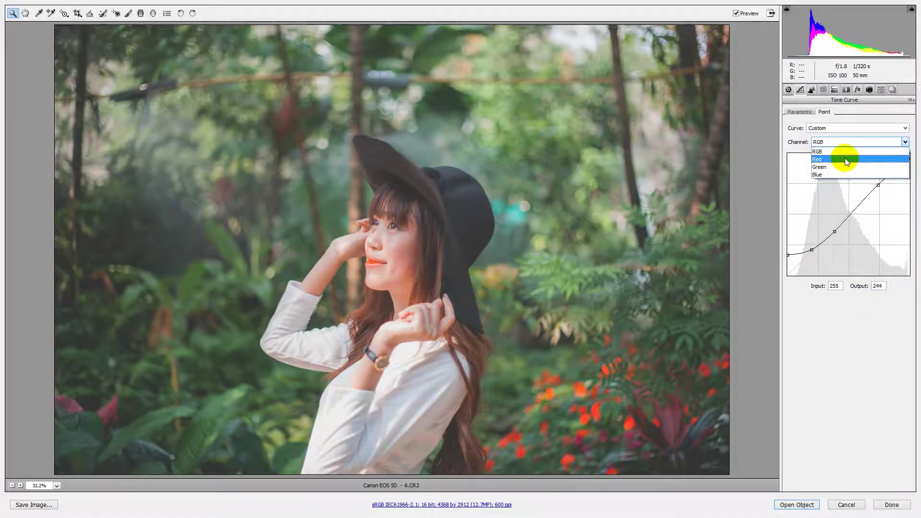
On the Red channel curve, add points at 46→9 and 79→44
left_click(845, 160)
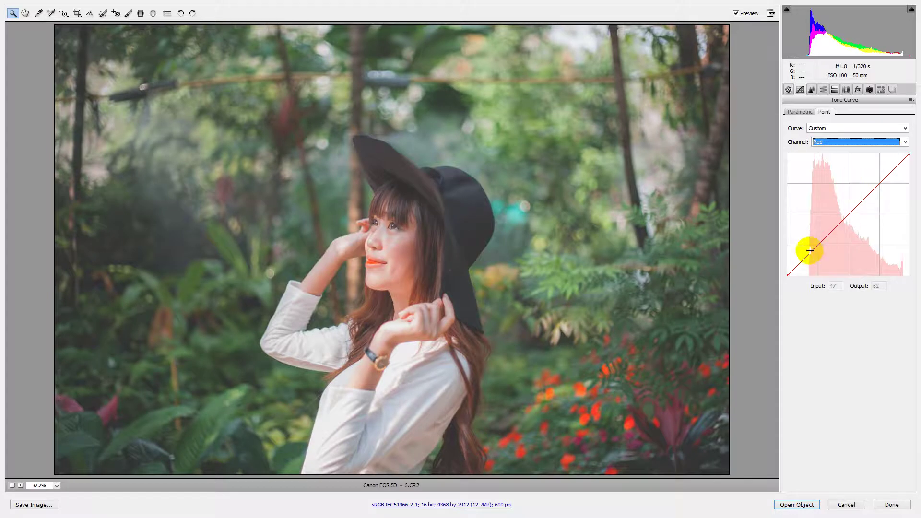
left_click_drag(810, 251, 809, 258)
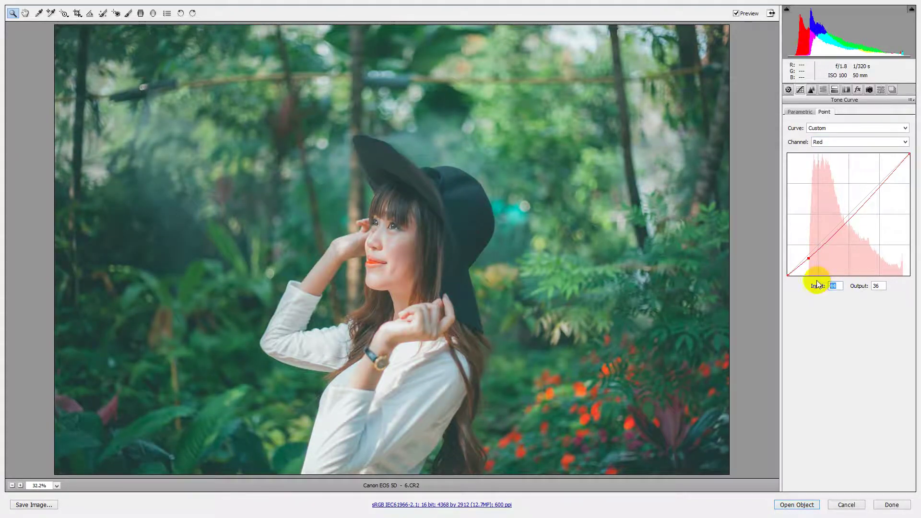
type("4")
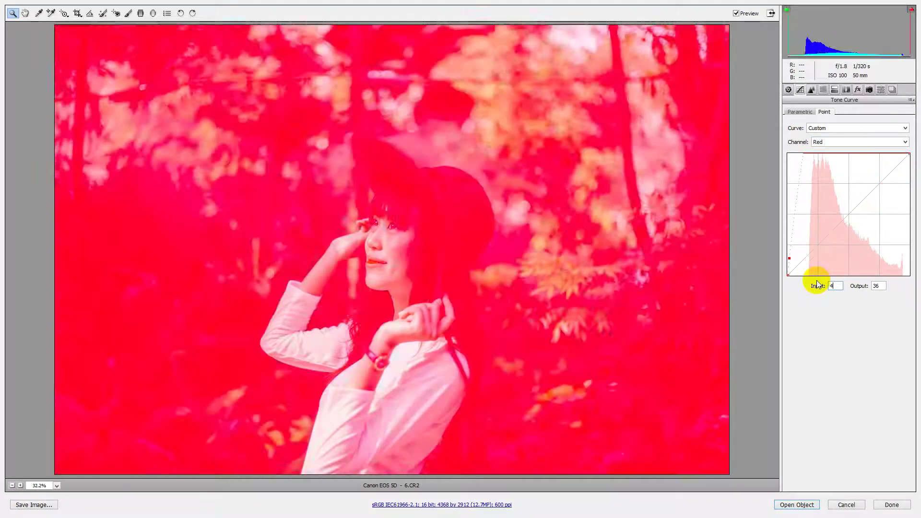
type("6")
key("Tab")
type("9")
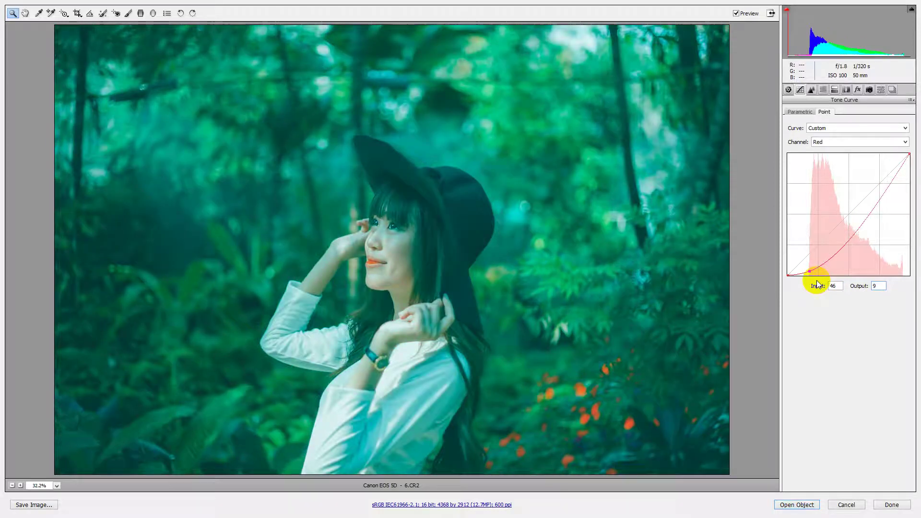
left_click(839, 238)
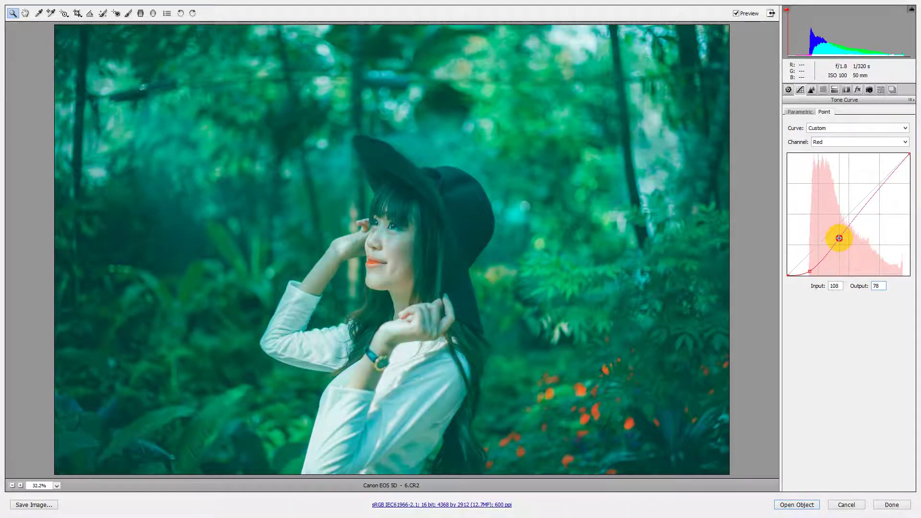
double_click(837, 286)
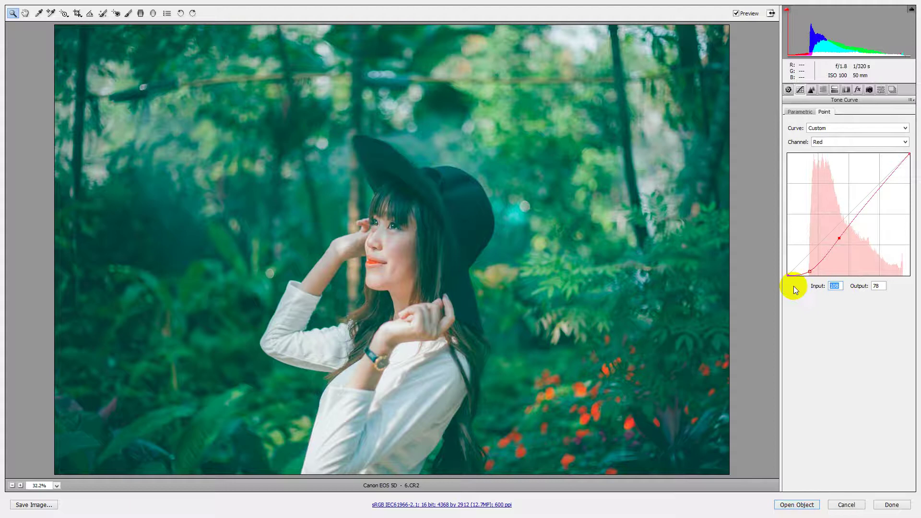
type("79")
key("Tab")
type("44")
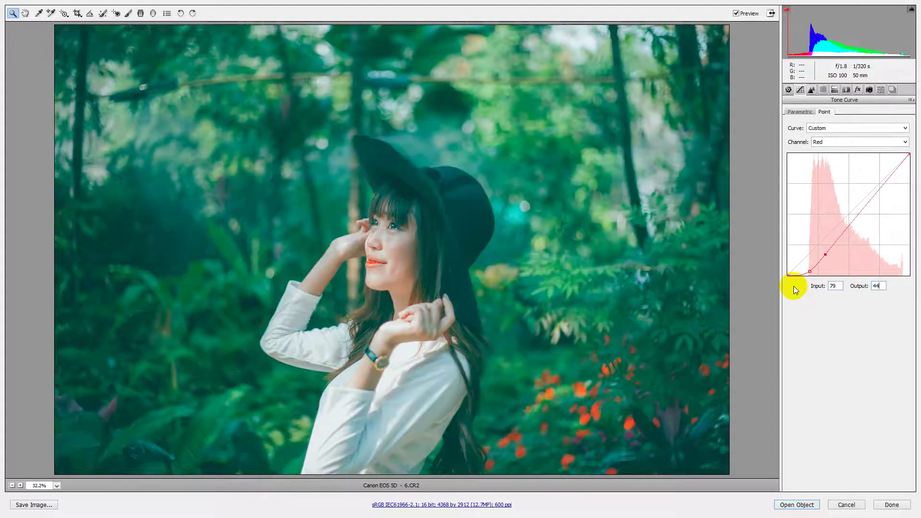
Add Red curve points at 128→121 and 183→203 to lift the red highlights
left_click(849, 212)
double_click(835, 286)
type("128")
type("121")
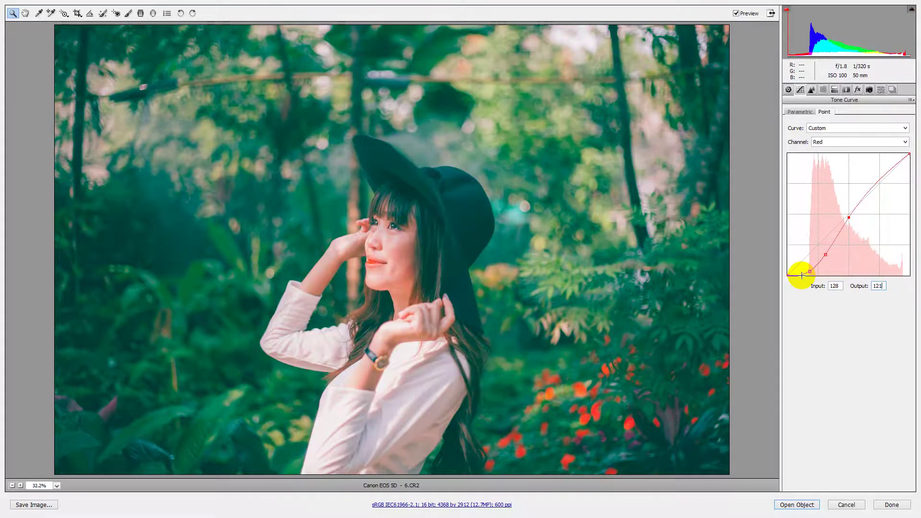
left_click_drag(872, 195, 872, 184)
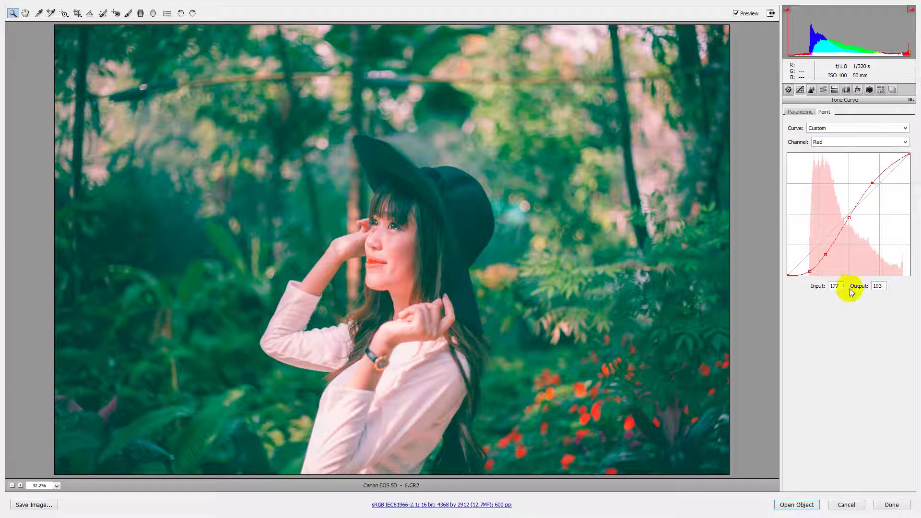
type("18")
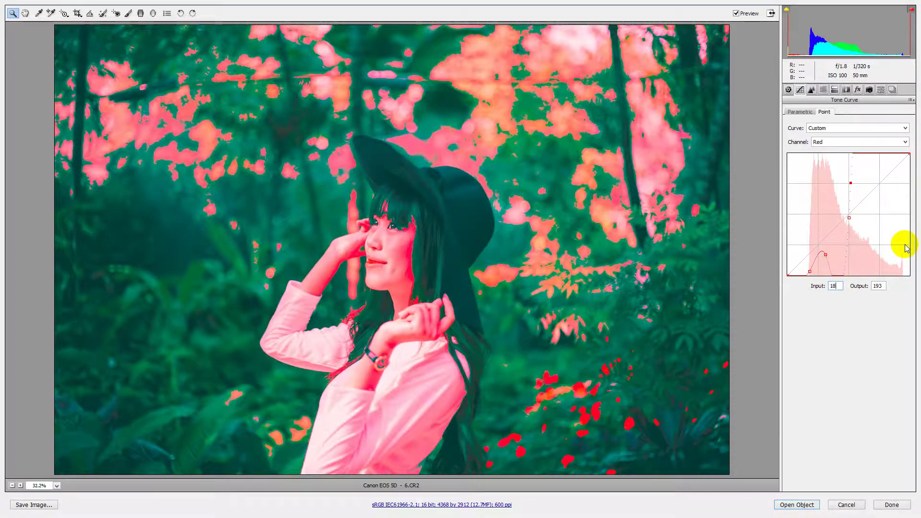
type("3")
type("203")
left_click(831, 143)
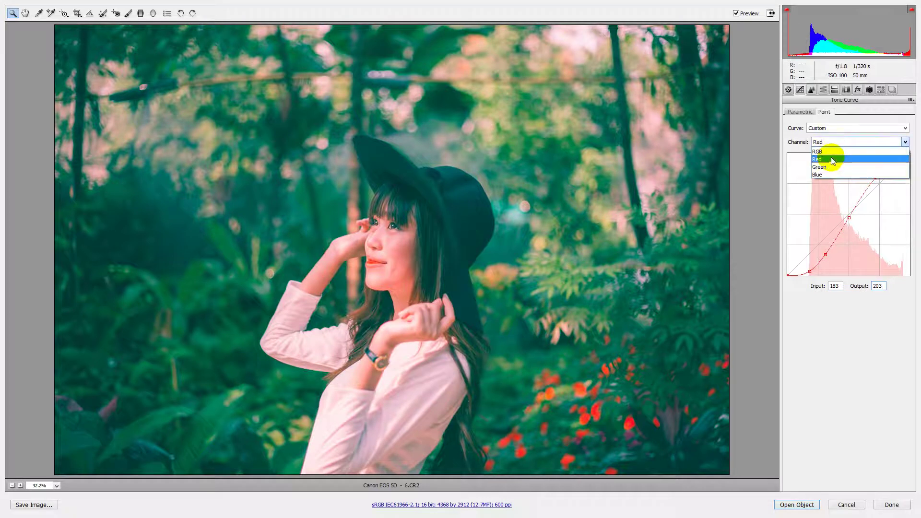
On the Green channel curve, add a shadow point at 37→12
left_click(832, 165)
left_click_drag(823, 244, 824, 254)
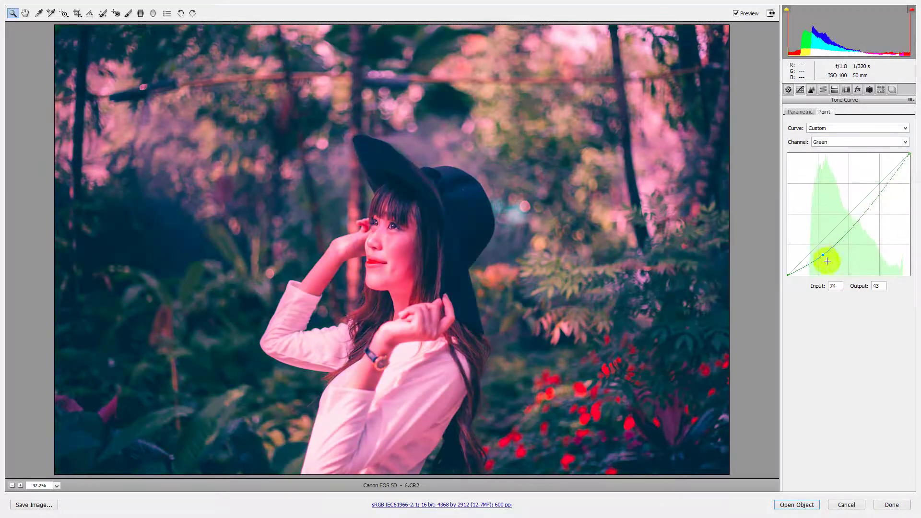
left_click_drag(842, 287, 806, 284)
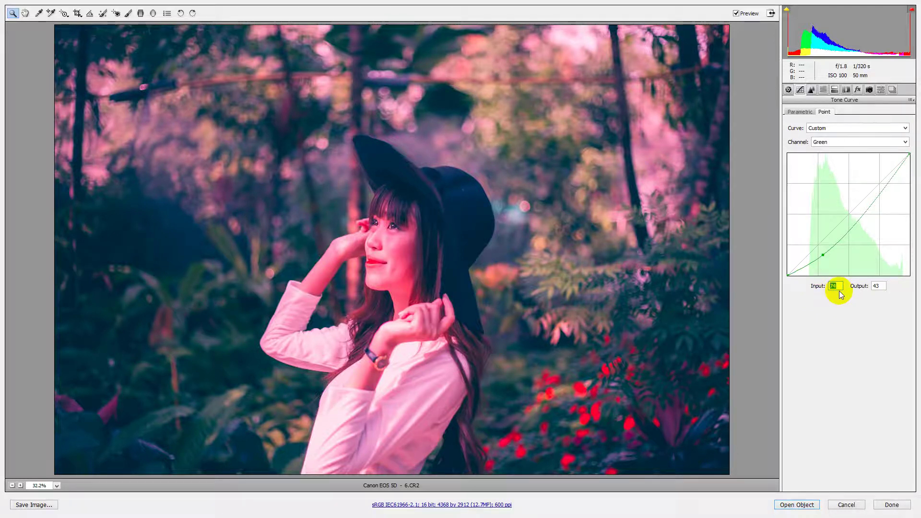
type("37")
key("Tab")
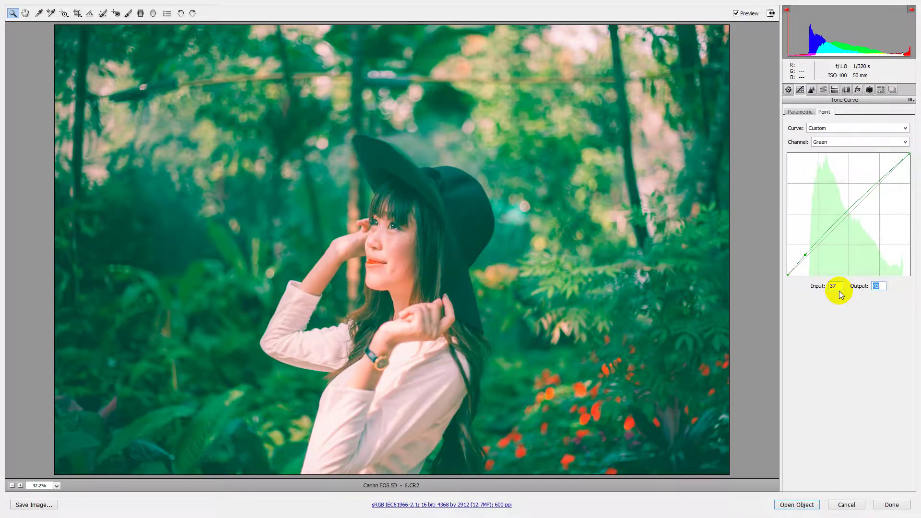
type("12")
key("Tab")
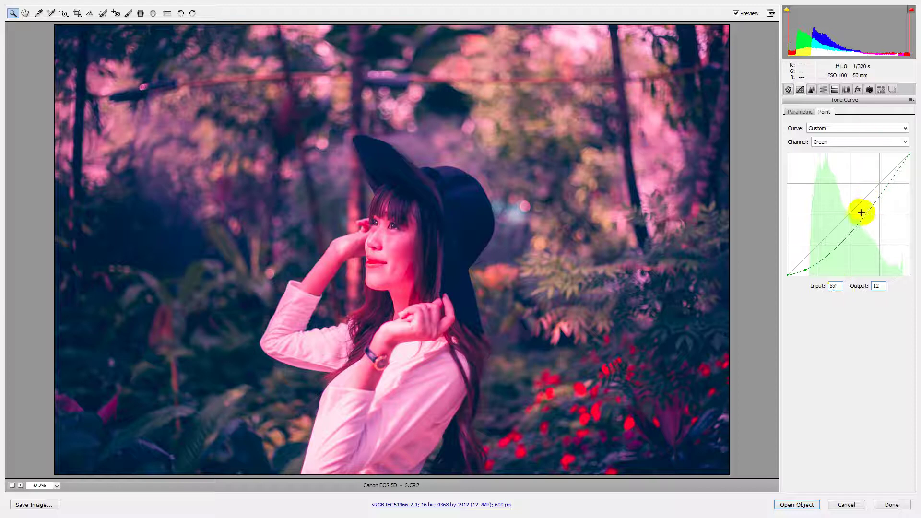
Add Green curve points at 75→46 and 126→121
left_click(831, 244)
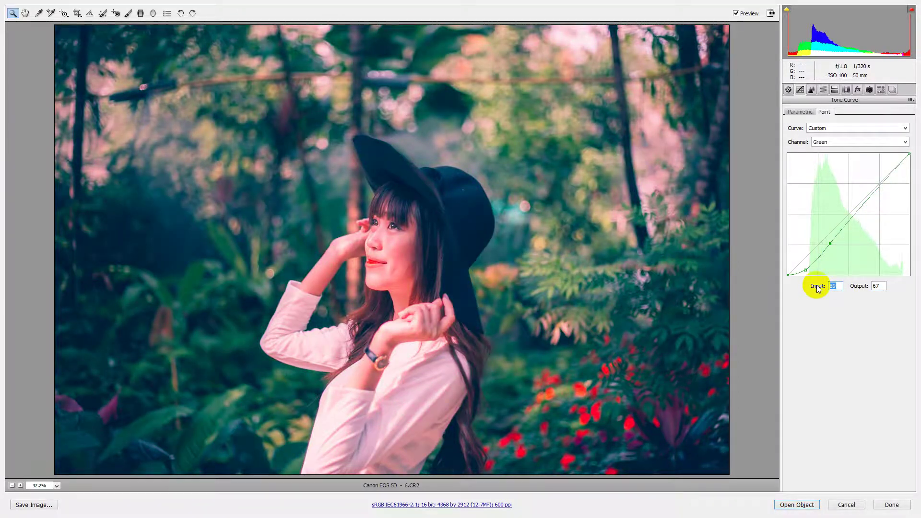
type("75")
key("Tab")
type("46")
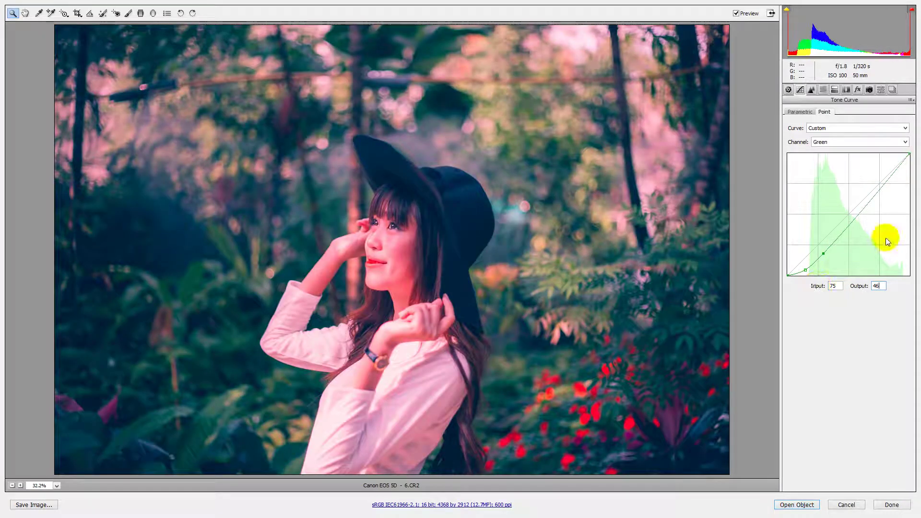
left_click_drag(849, 236, 851, 230)
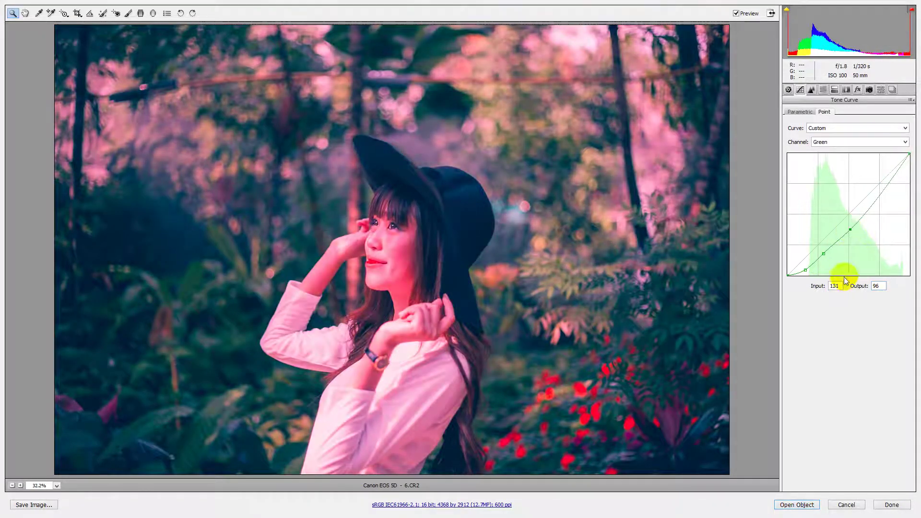
left_click(810, 288)
type("12")
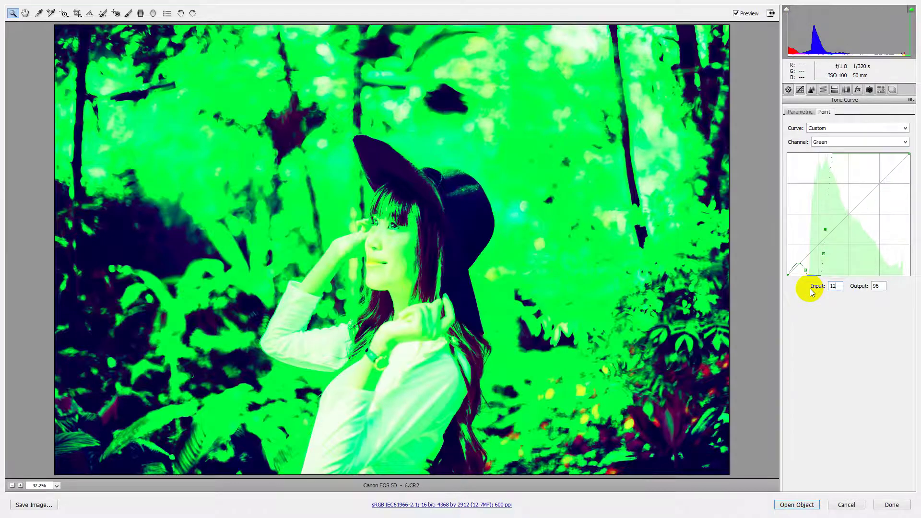
type("6")
key("Tab")
type("121")
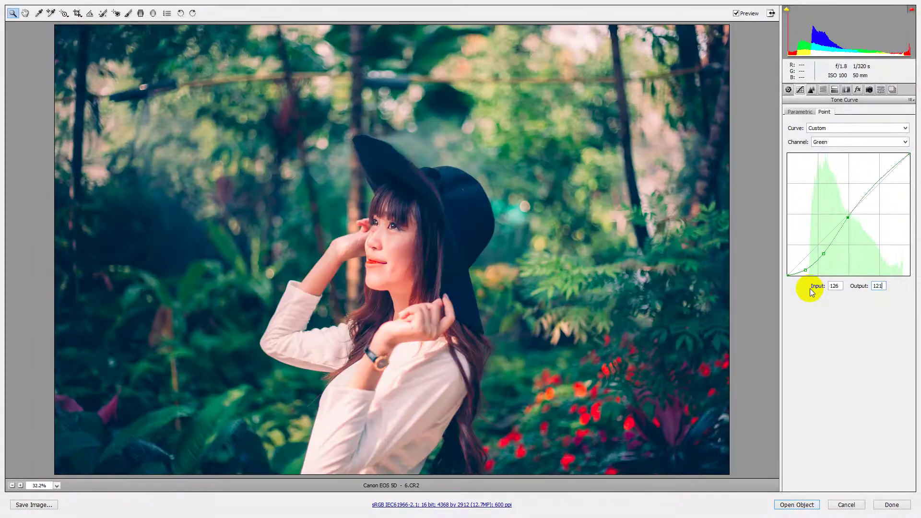
Add Green highlight points at 179→198 and 218→228
left_click_drag(864, 202, 863, 189)
double_click(834, 286)
type("17")
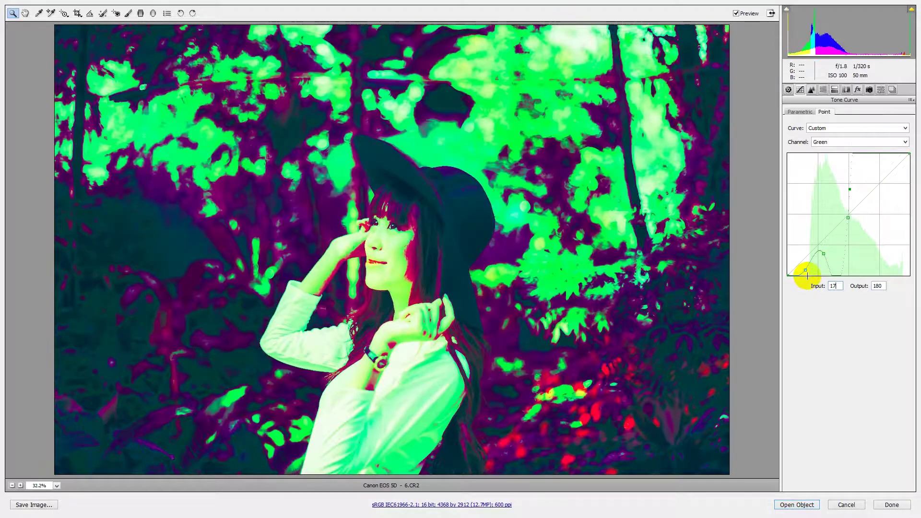
type("9")
key("Tab")
type("198")
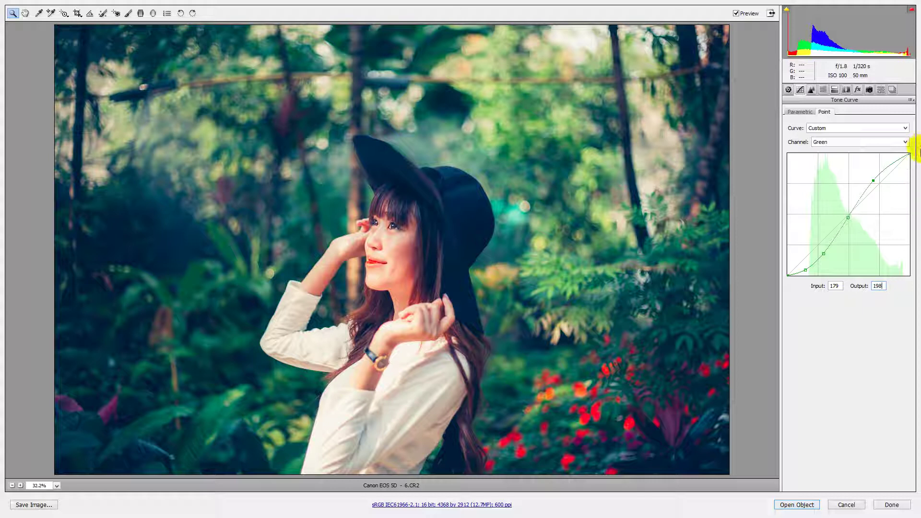
left_click(886, 162)
double_click(835, 286)
type("218")
key("Tab")
type("228")
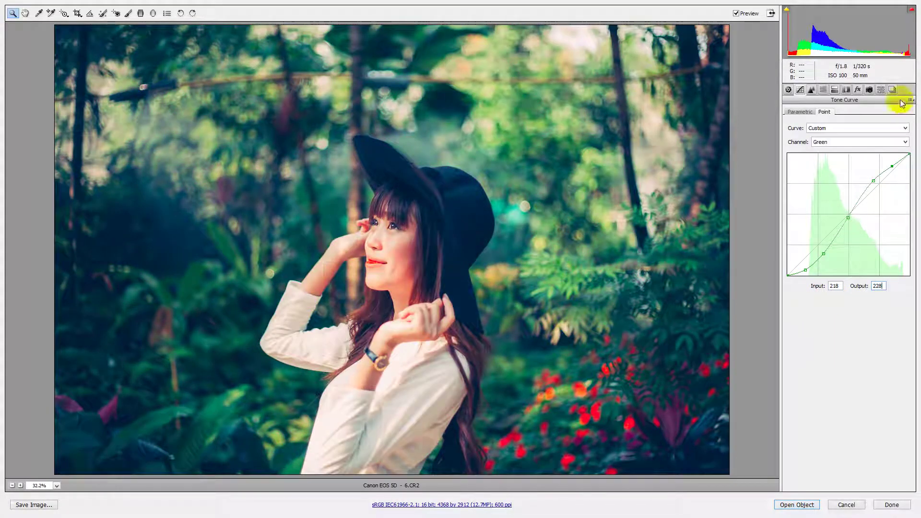
left_click(857, 142)
On the Blue channel curve, add points at 1→11 and 71→45
left_click(835, 175)
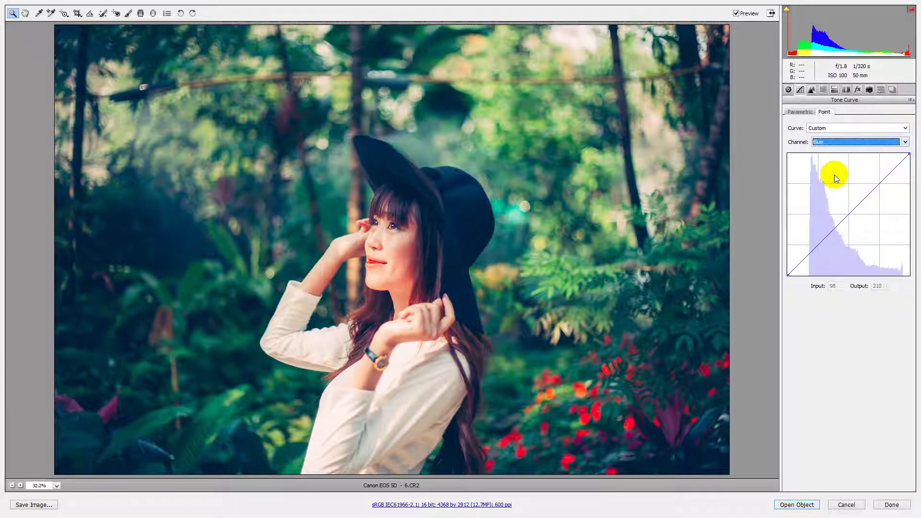
left_click(809, 263)
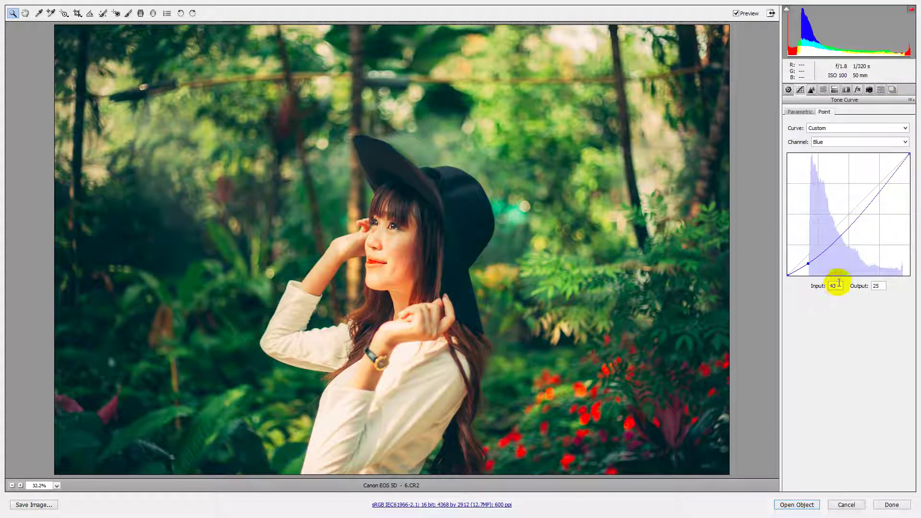
type("1")
key("Tab")
type("11")
left_click(834, 240)
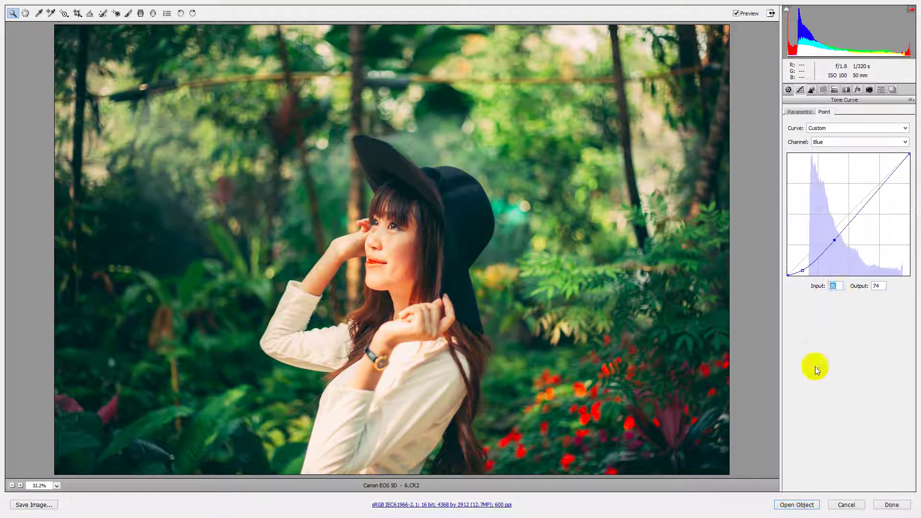
type("71")
key("Tab")
type("45")
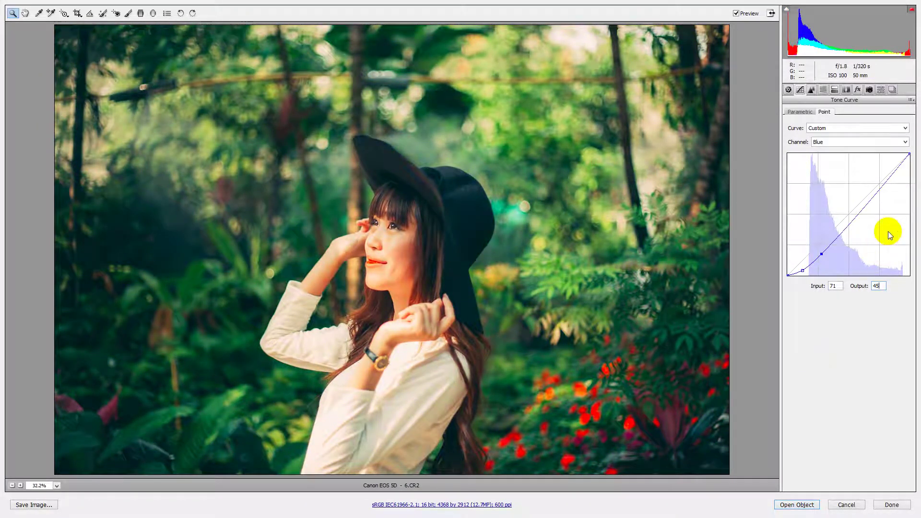
Add Blue curve points at 123→117, 182→205 and 222→233
left_click(841, 220)
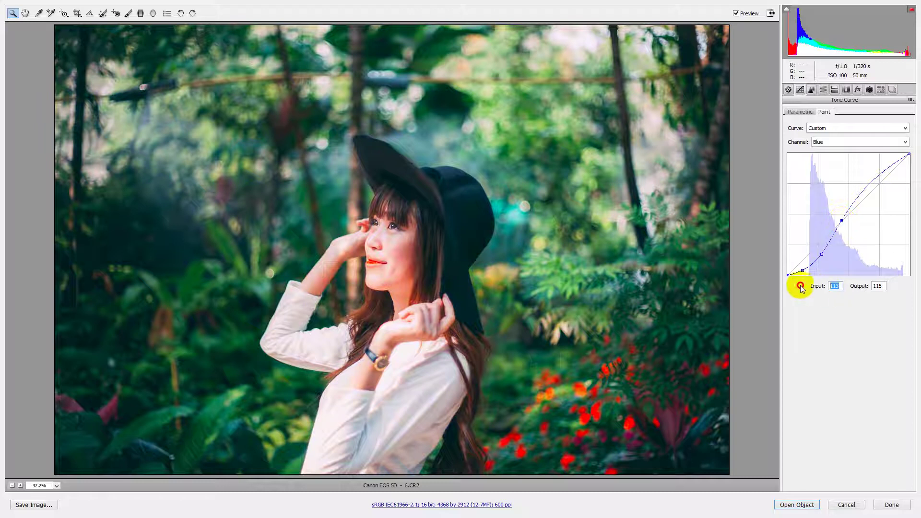
type("123")
key("Tab")
type("117")
left_click(860, 204)
left_click_drag(841, 287, 810, 291)
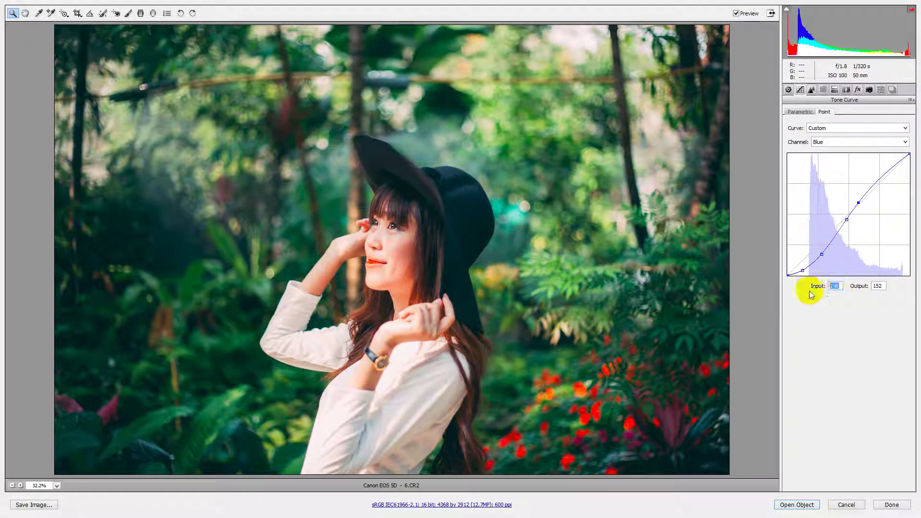
type("182")
key("Tab")
type("205")
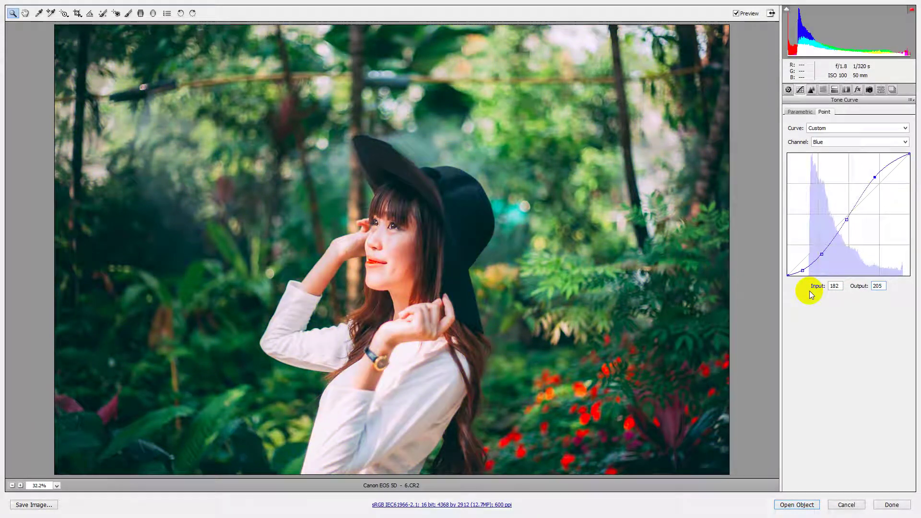
left_click_drag(895, 164, 892, 168)
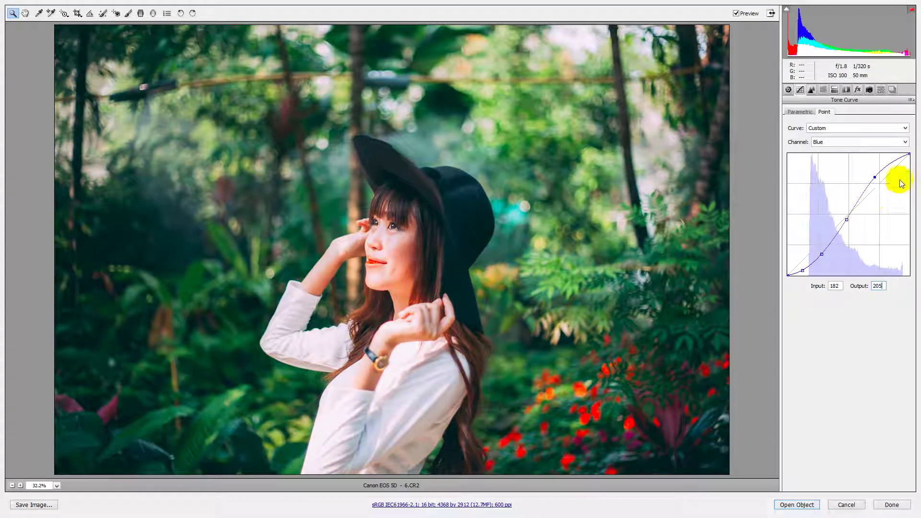
key("shift+Tab")
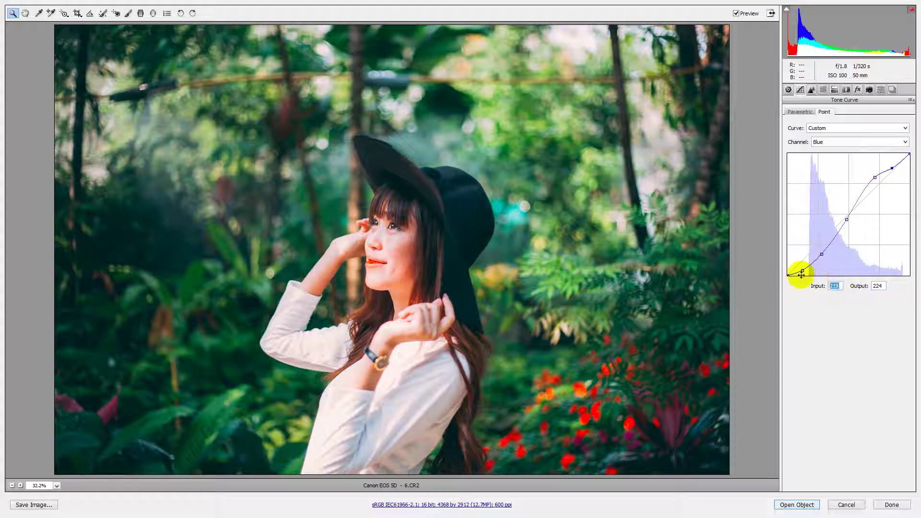
type("222")
type("233")
Set HSL hues: Reds +12, Oranges +7, Yellows +2, Greens +11, Aquas +9, Blues +3, Purples +22, Magentas +33
left_click(812, 90)
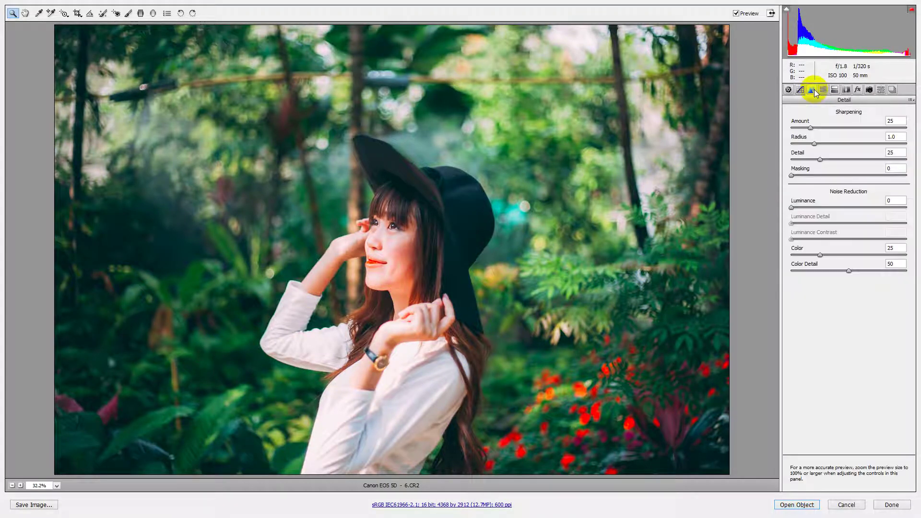
left_click(823, 90)
left_click(795, 126)
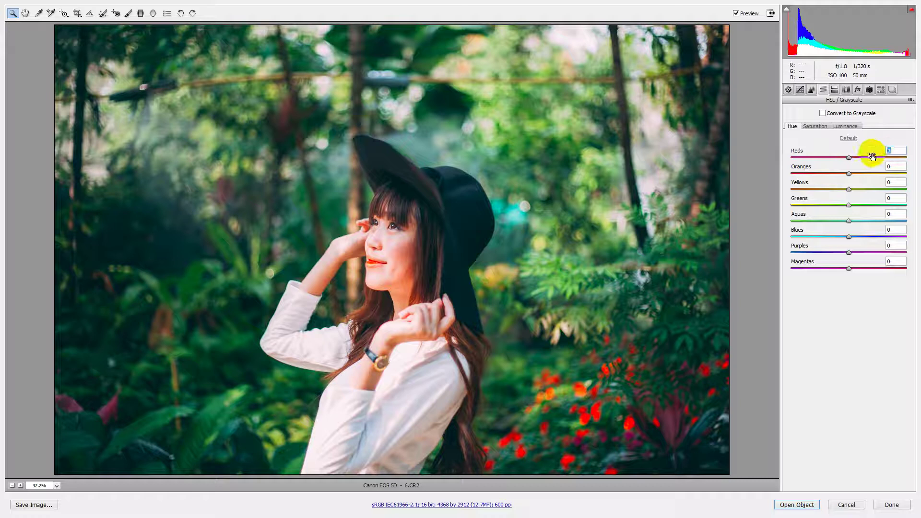
type("12")
type("7")
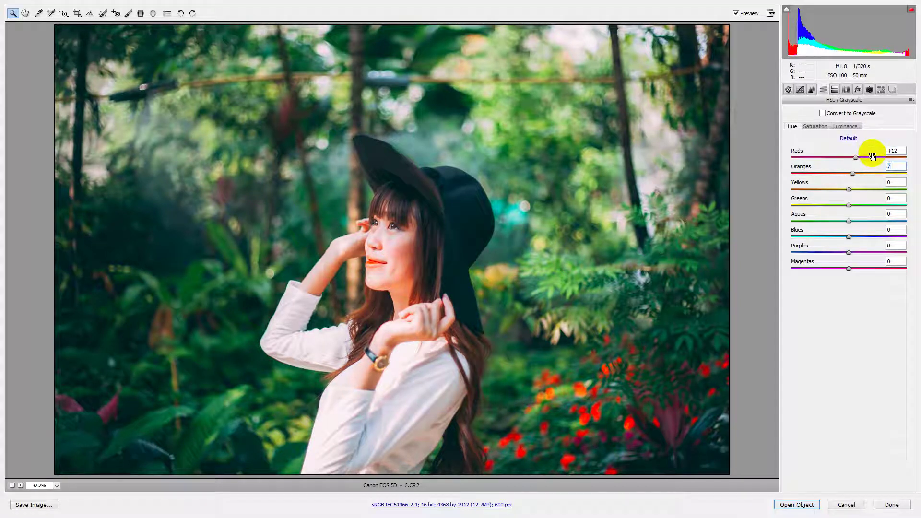
key("Tab")
key("Tab")
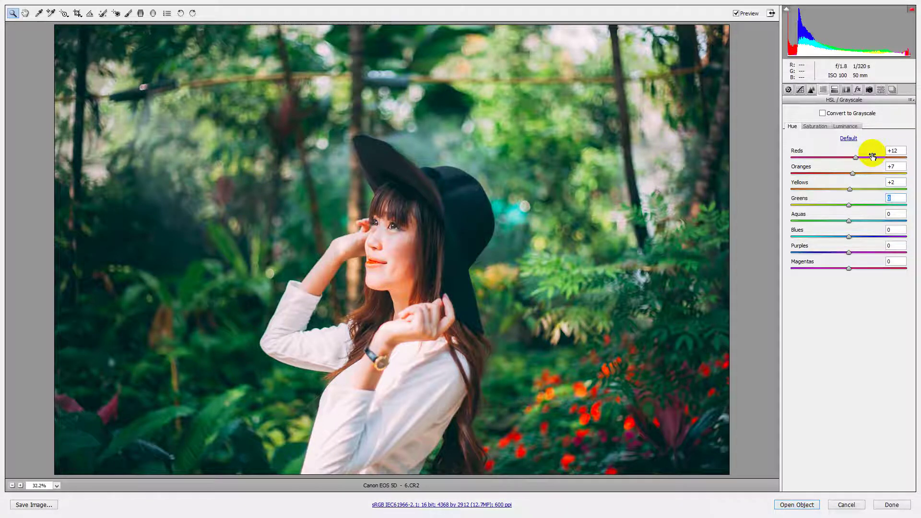
type("11")
key("Tab")
type("9")
key("Tab")
key("Tab")
type("22")
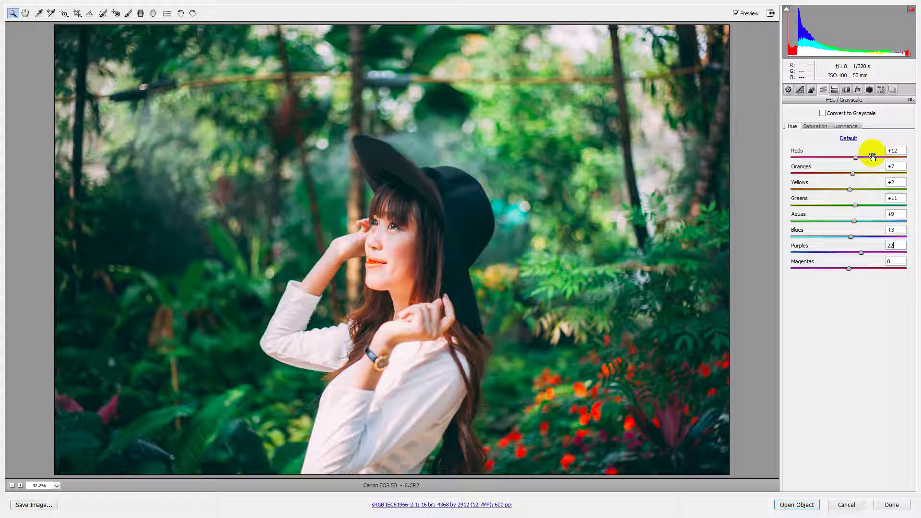
type("33")
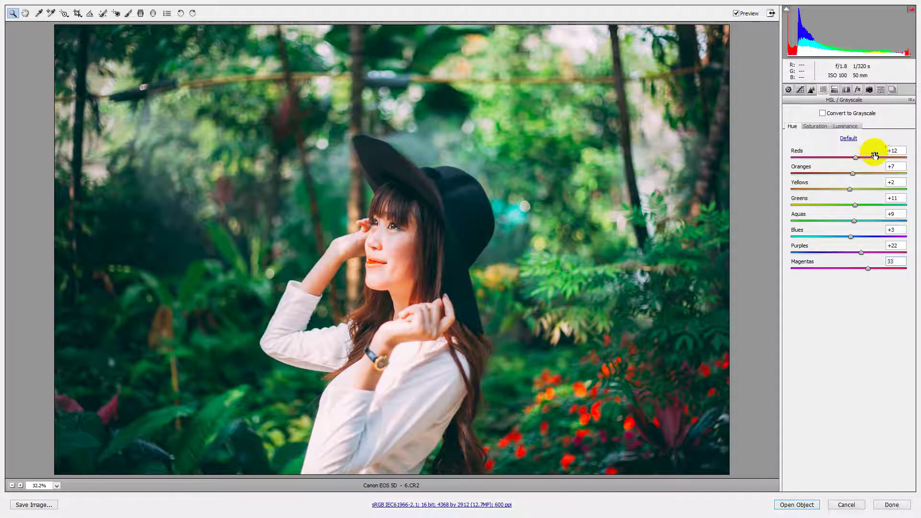
left_click(816, 127)
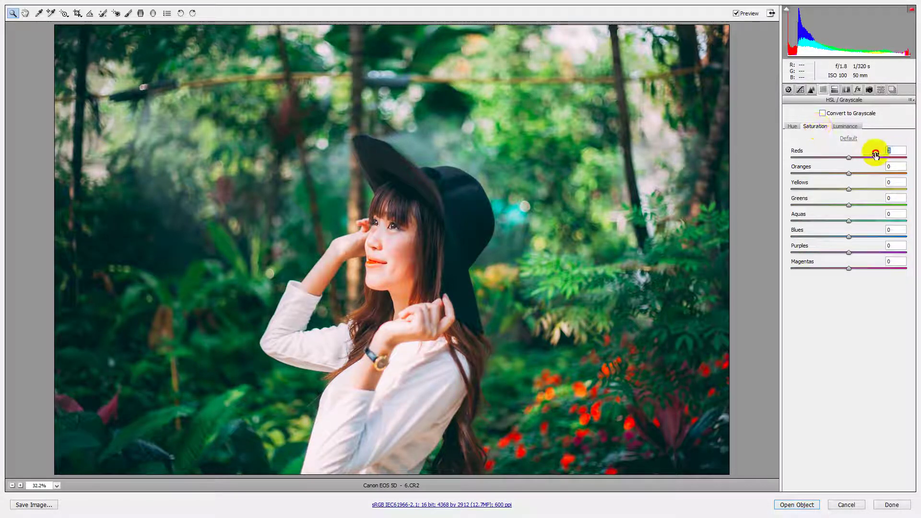
Set HSL saturation: Reds -22, Oranges -23, Yellows -18, Greens -33, Aquas -40, Blues -32, Purples -44, Magentas -50
type("22")
type("23")
type("18")
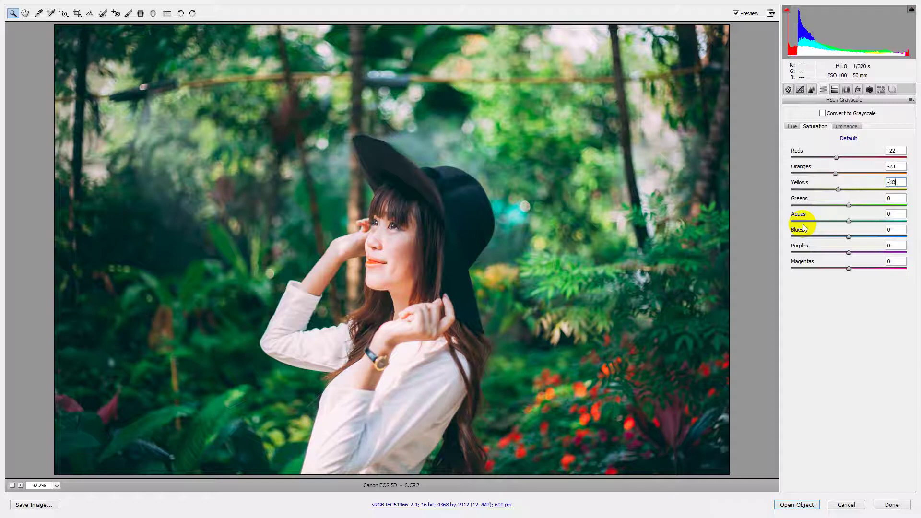
type("33")
key("Tab")
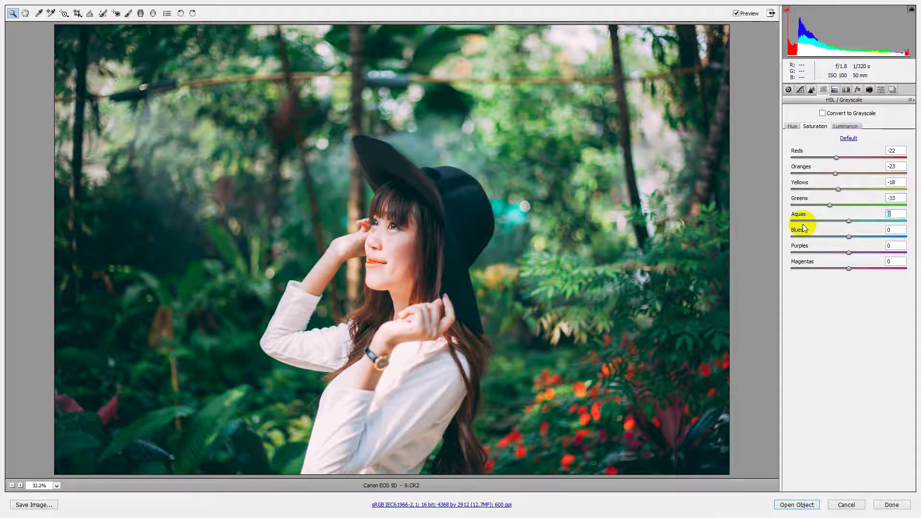
type("-4")
key("Tab")
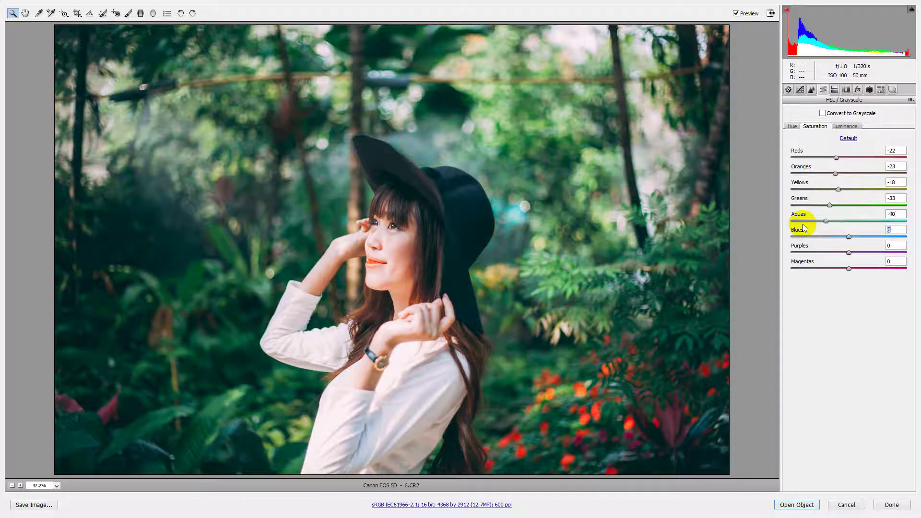
type("-32")
key("Tab")
type("44")
key("Tab")
type("-50")
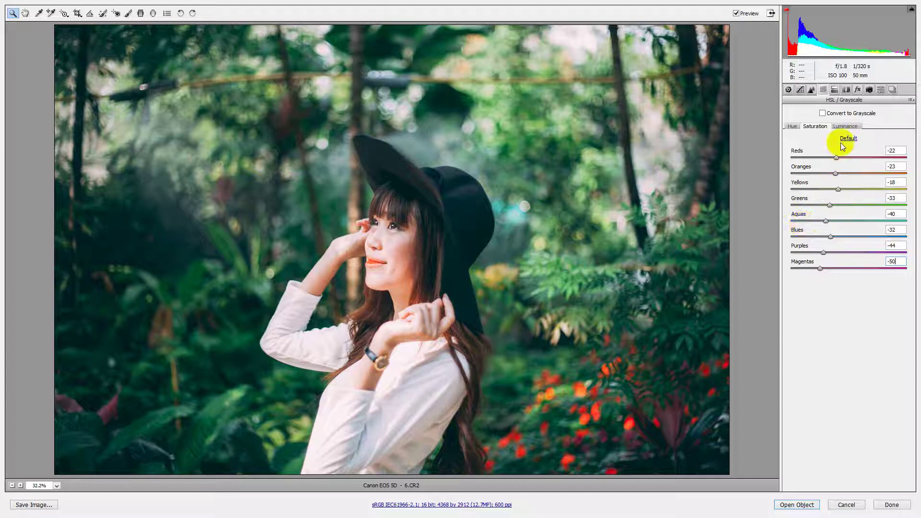
left_click(845, 126)
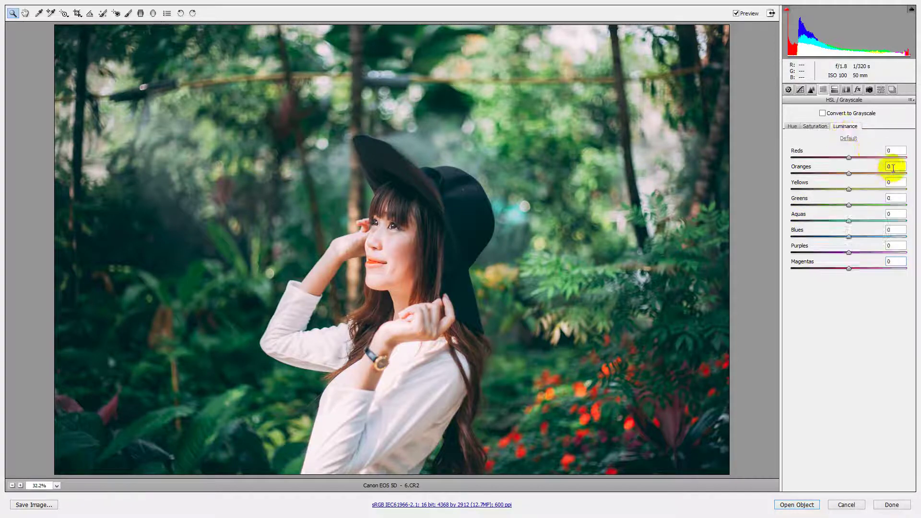
On the Luminance sub-tab, set Reds +6, Oranges -3, Yellows +11, Greens +2 and Aquas +6
left_click(897, 153)
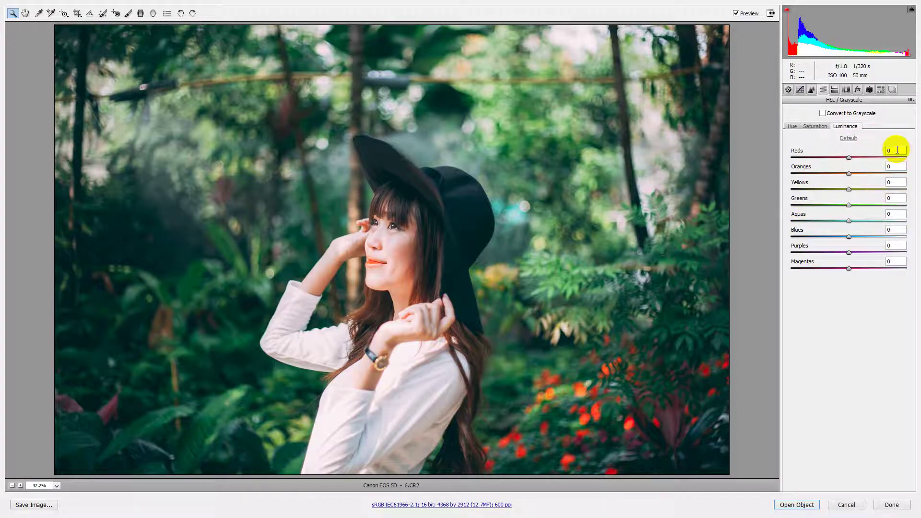
double_click(898, 150)
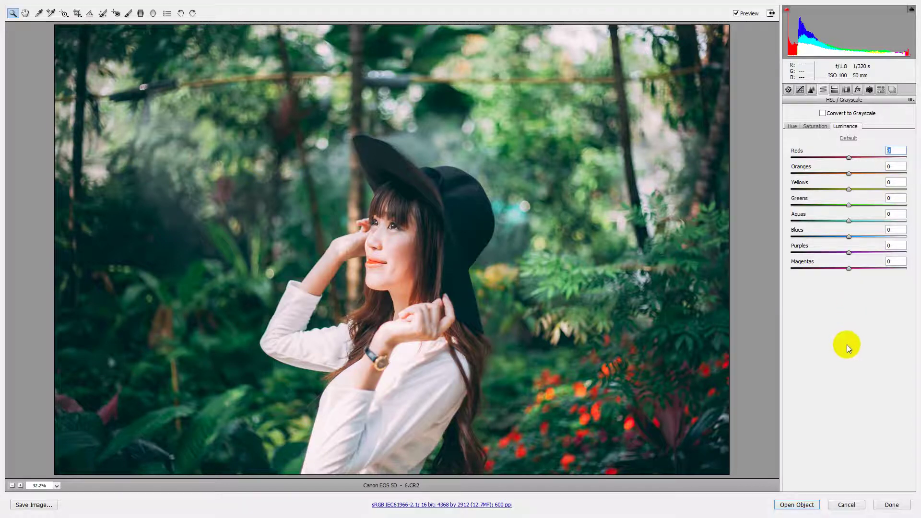
type("6")
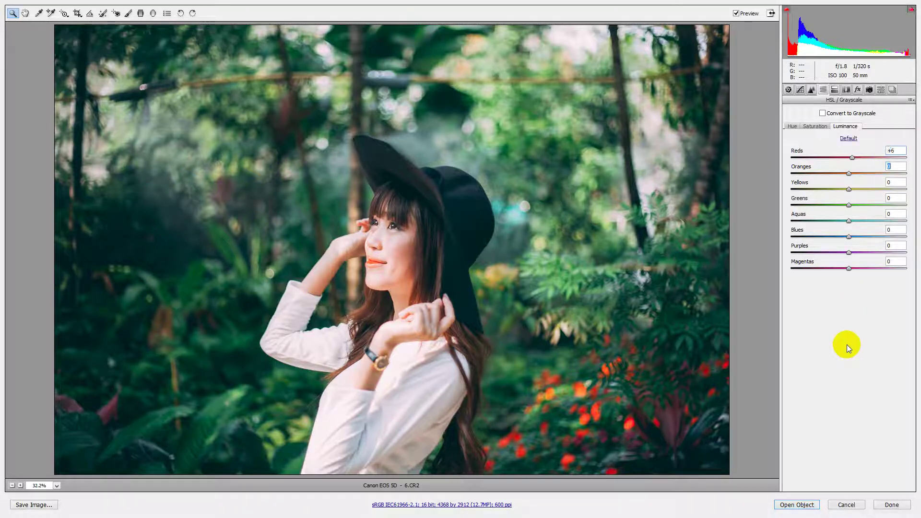
type("-311")
key("Tab")
type("2")
key("Tab")
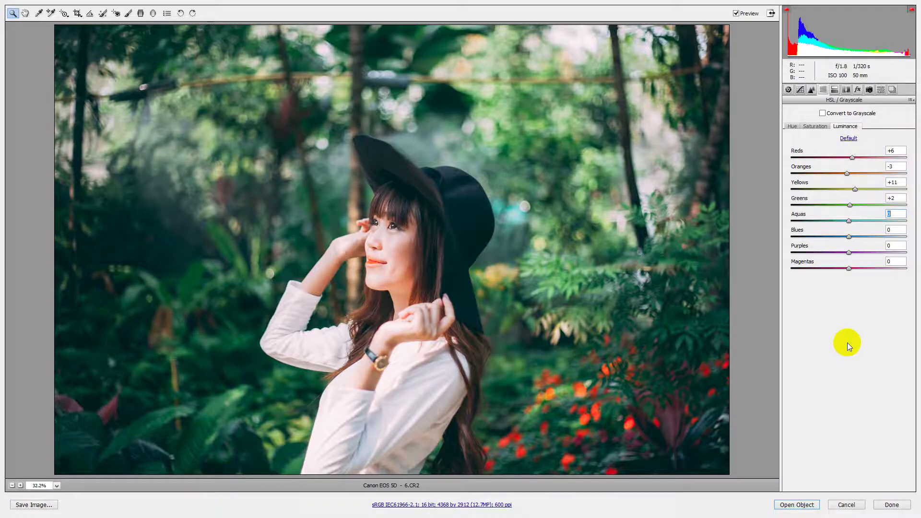
type("6")
key("Tab")
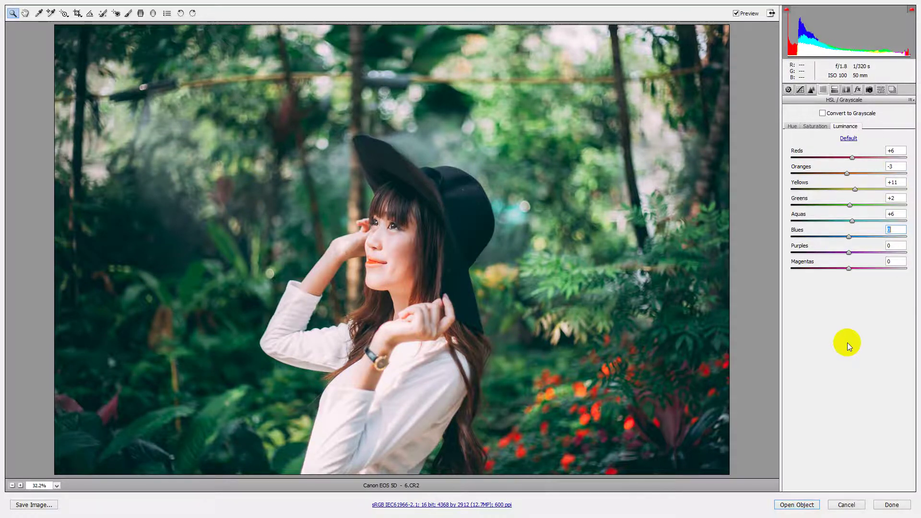
Set Blues -23, Purples -17 and Magentas +3 luminance, revealing the Open Copy option
type("-23")
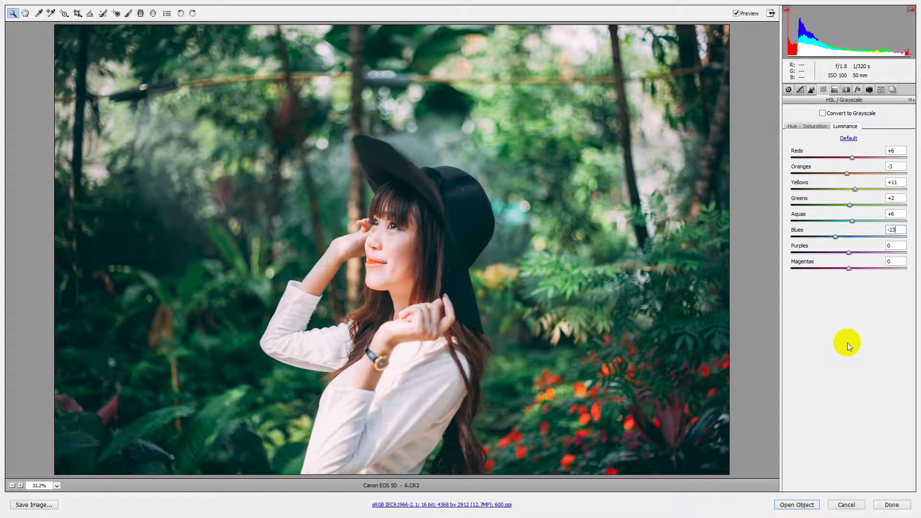
key("Tab")
type("-17")
key("Tab")
type("3")
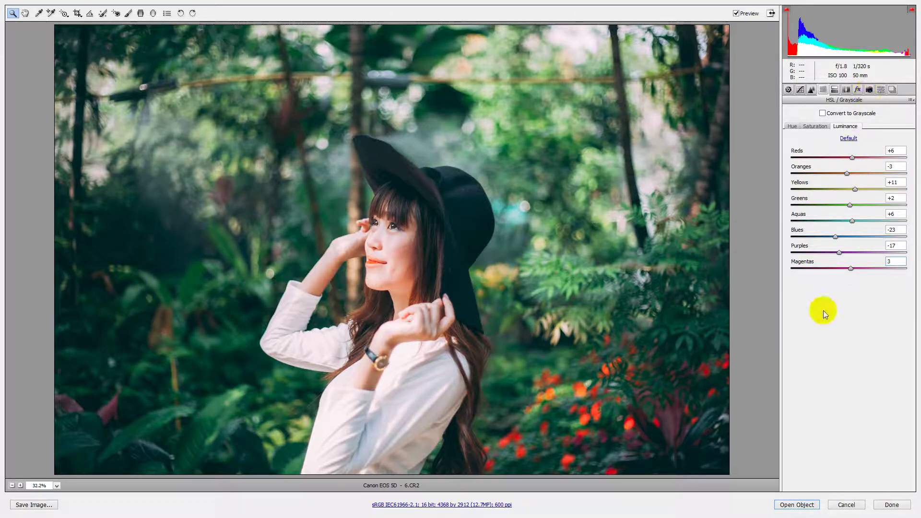
key("alt")
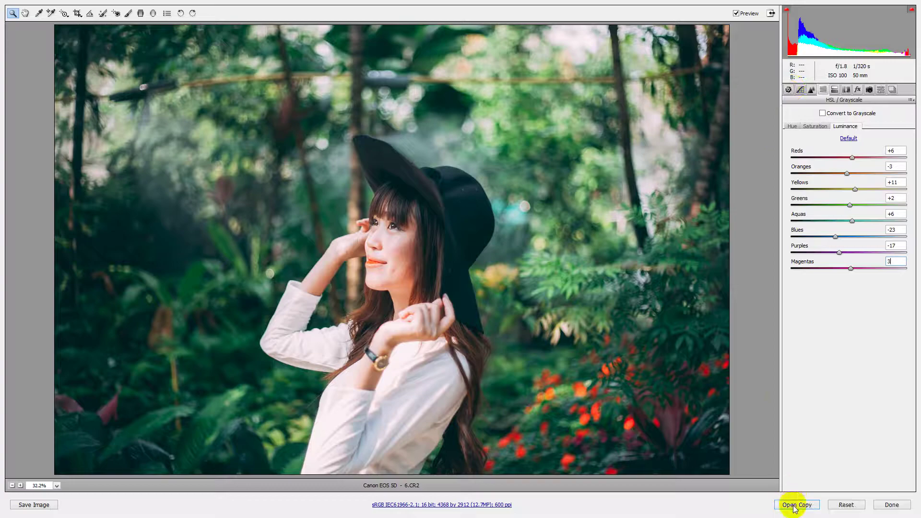
Open a copy of 6.CR2 in Photoshop, switch to the Move tool, and show the 'IT'S DONE' card
left_click(795, 507)
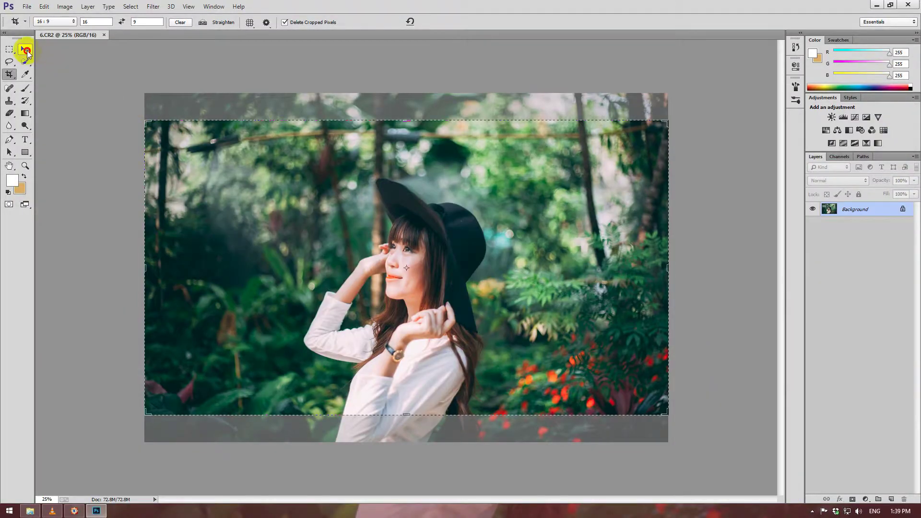
left_click(26, 49)
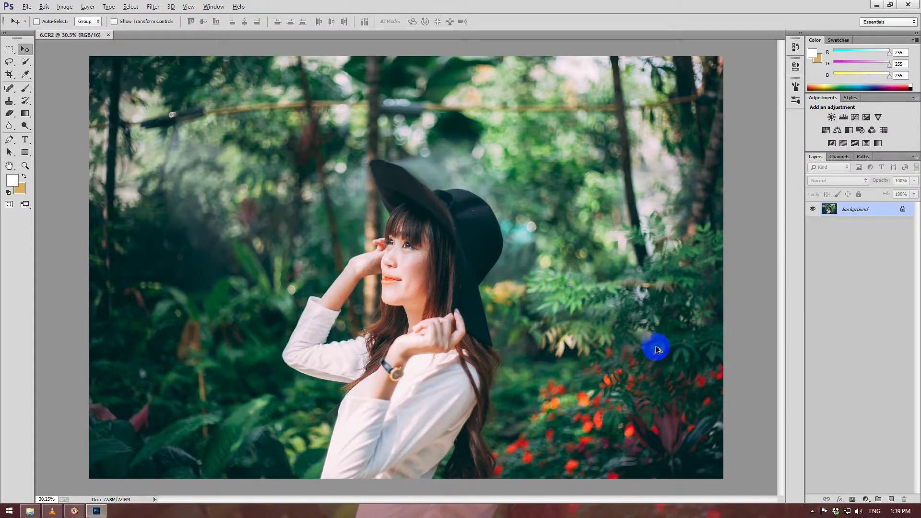
key("alt")
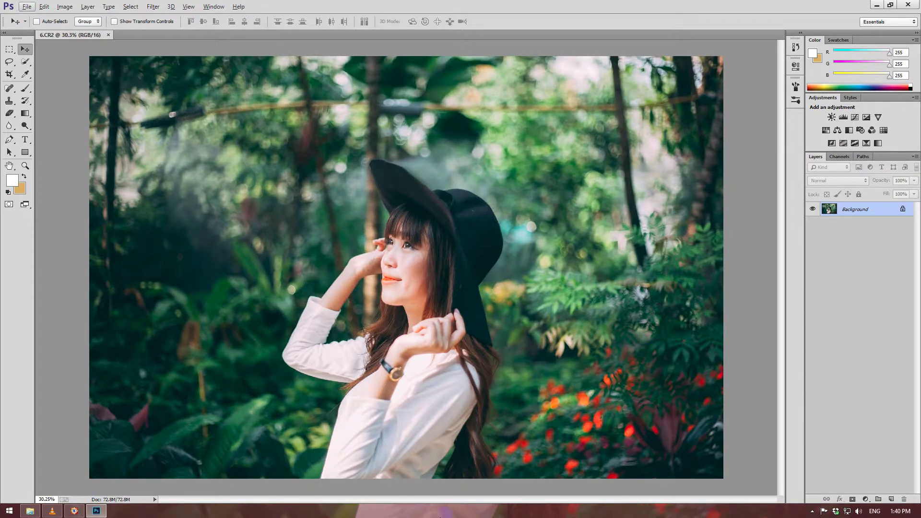
left_click(75, 511)
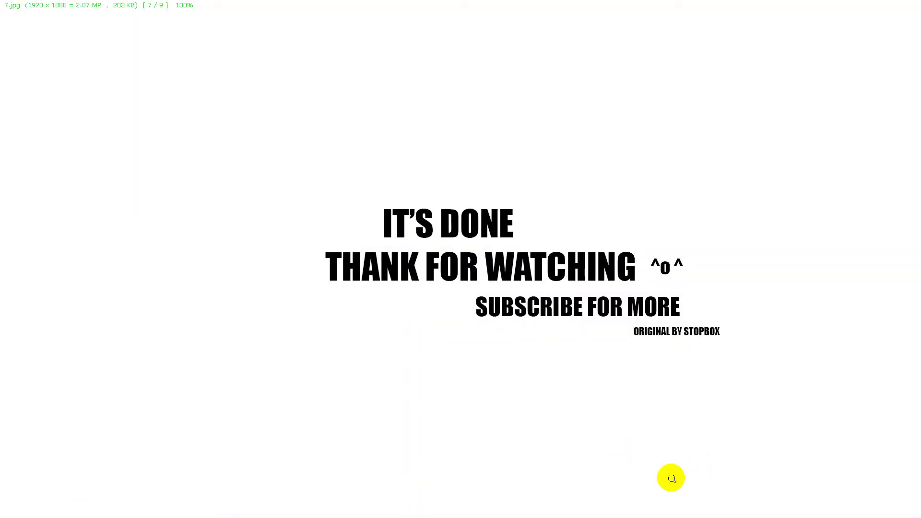
Advance through end slides 8.jpg and 9.jpg, close the viewer, and show hidden tray icons
scroll(672, 478, "down", 1)
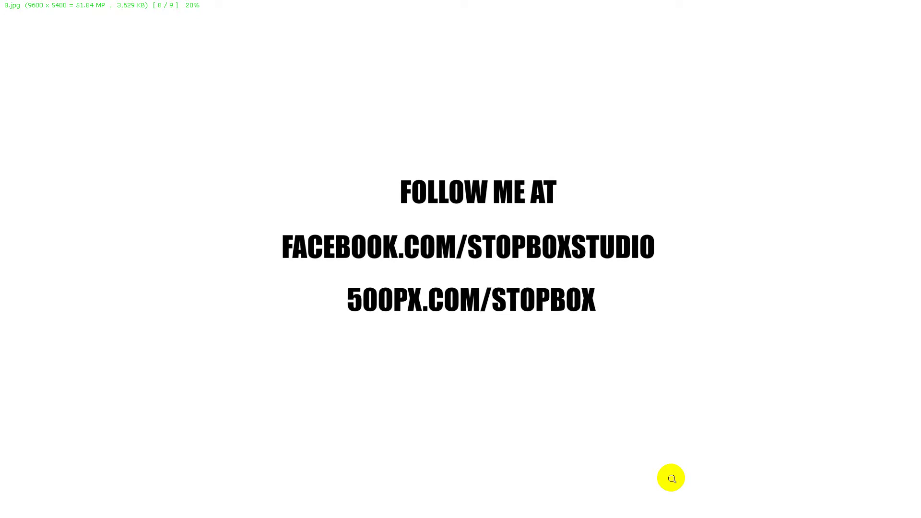
scroll(672, 478, "down", 1)
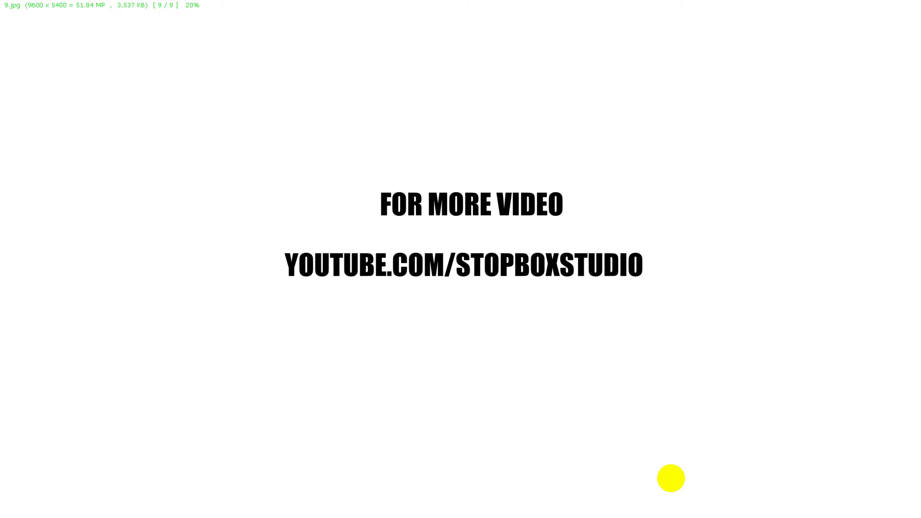
key("Escape")
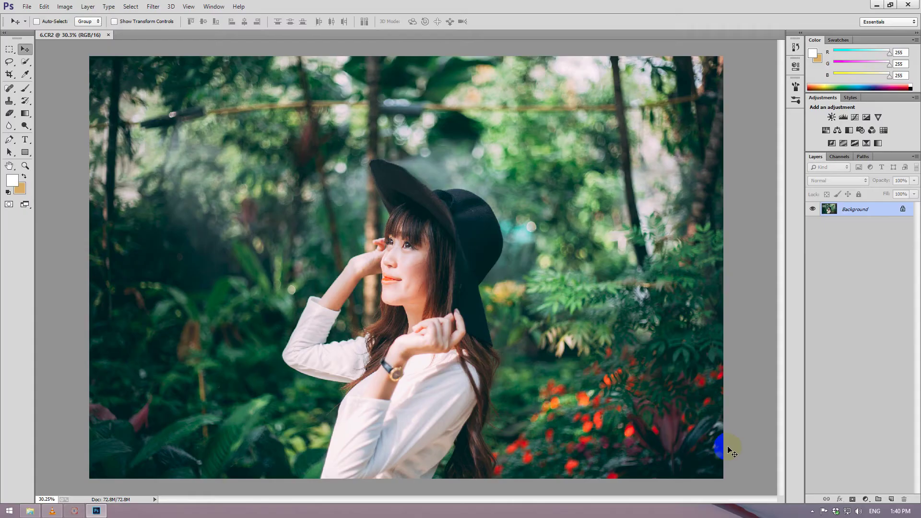
left_click(813, 511)
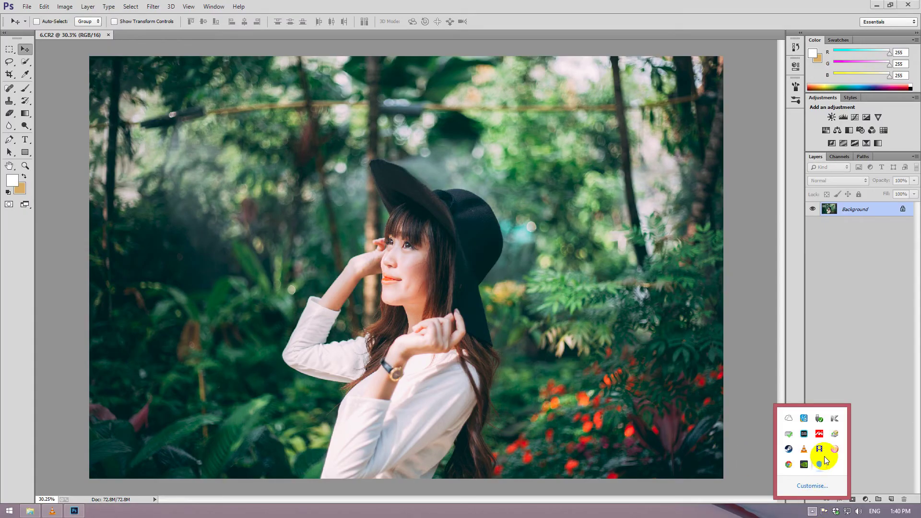